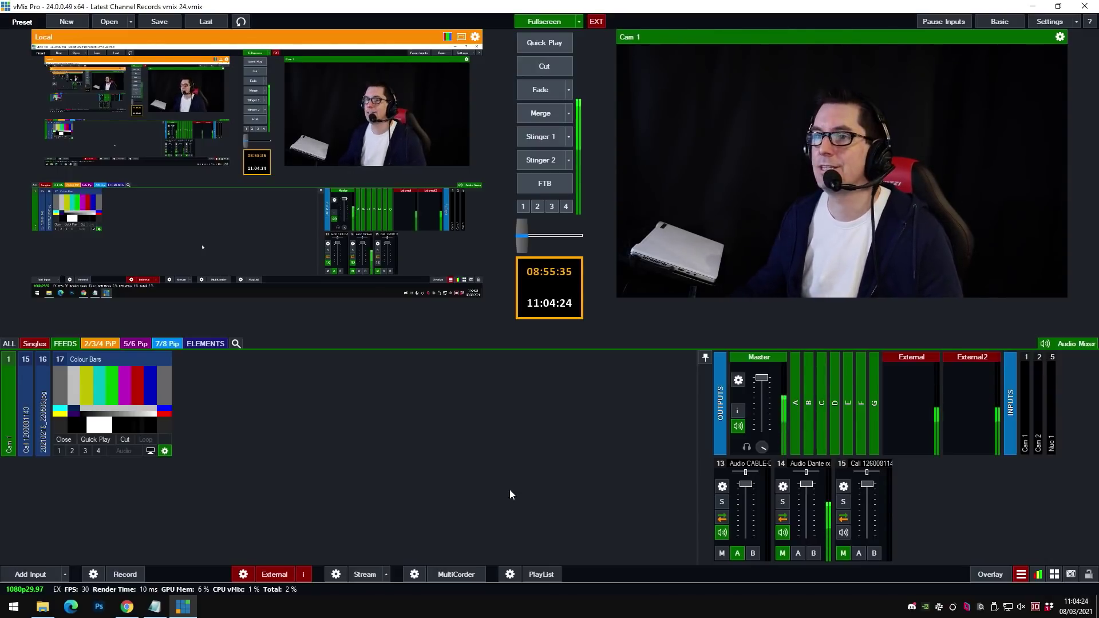
Step: Bring up Overlay Settings and list the overlay slots 1–4 and Stinger 1–4
click(990, 575)
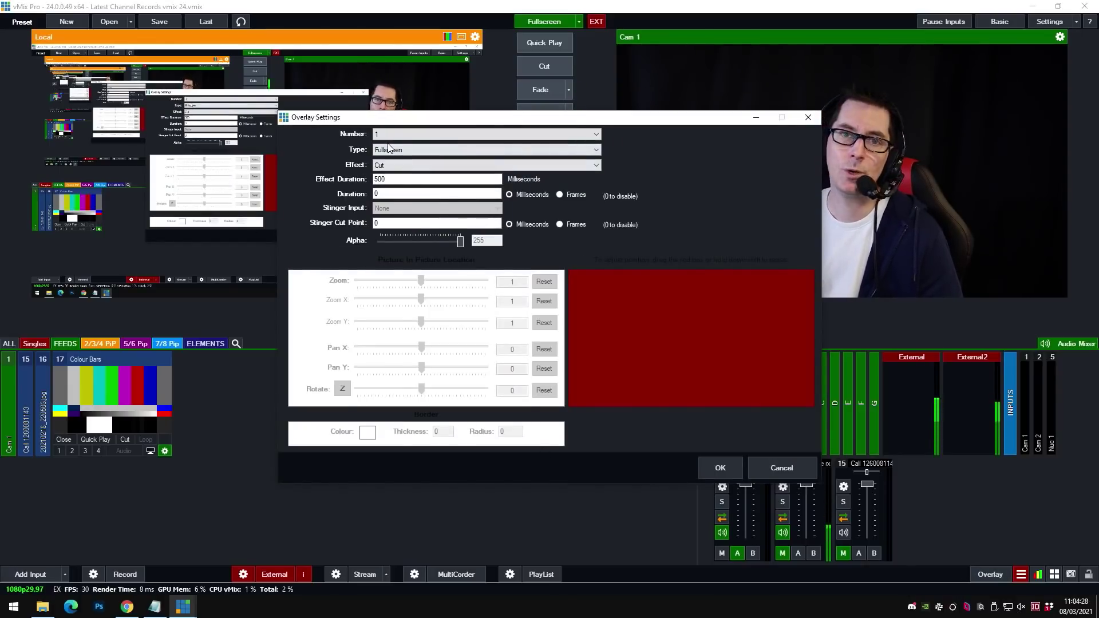
click(401, 137)
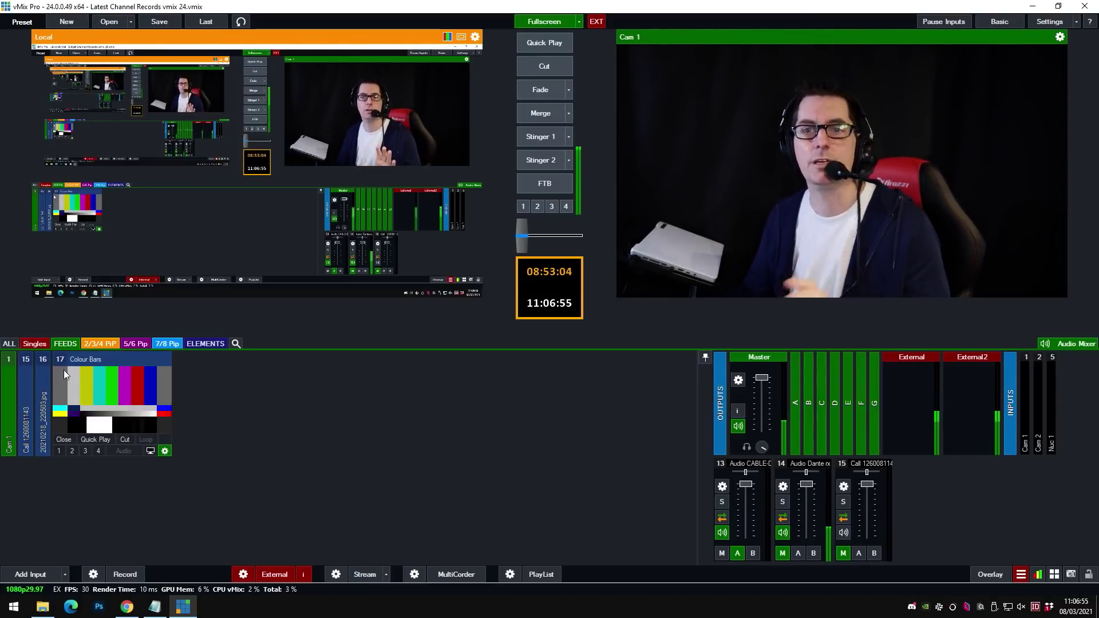
Step: Show all seventeen inputs in the input list, including input 8 '2 PIP'
click(9, 345)
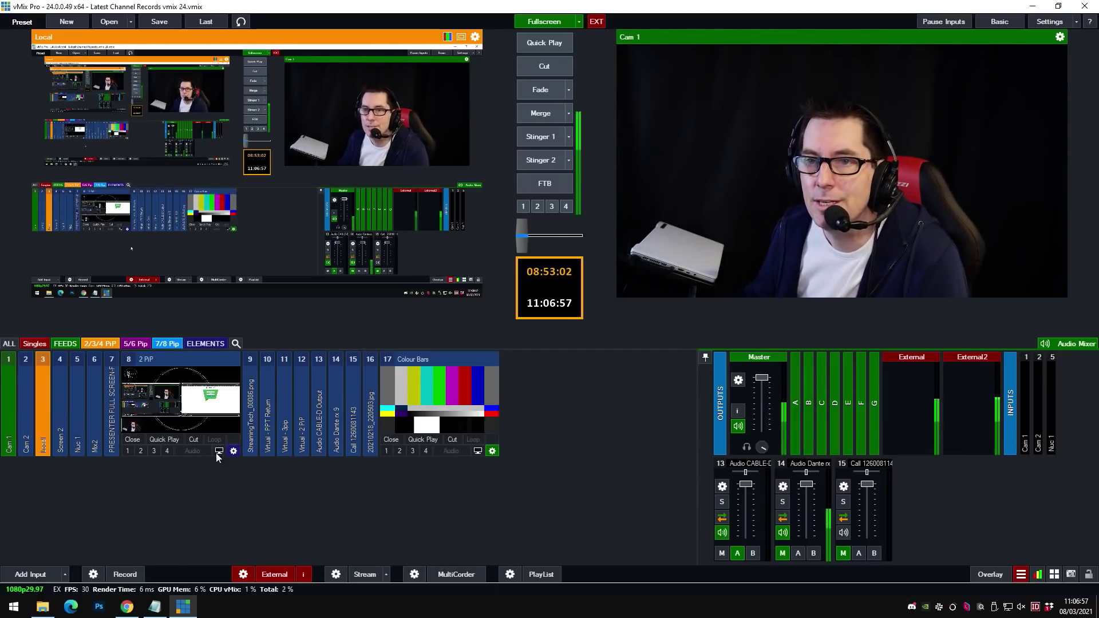
Step: Preview input 8 '2 PIP' and switch off its layer 6 presenter frame image
click(170, 417)
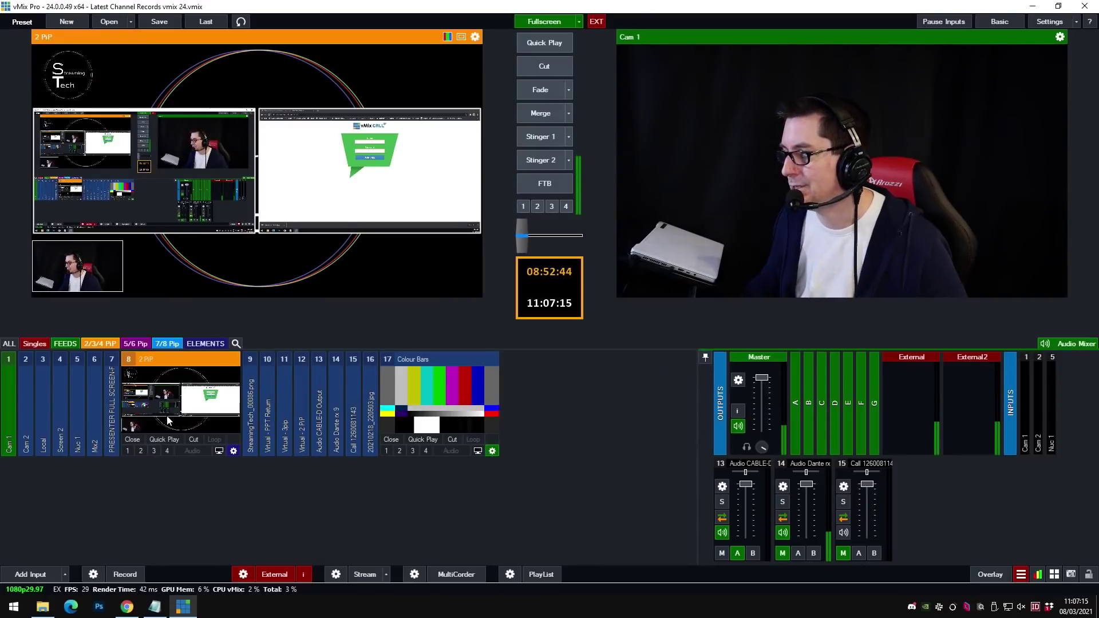
click(233, 450)
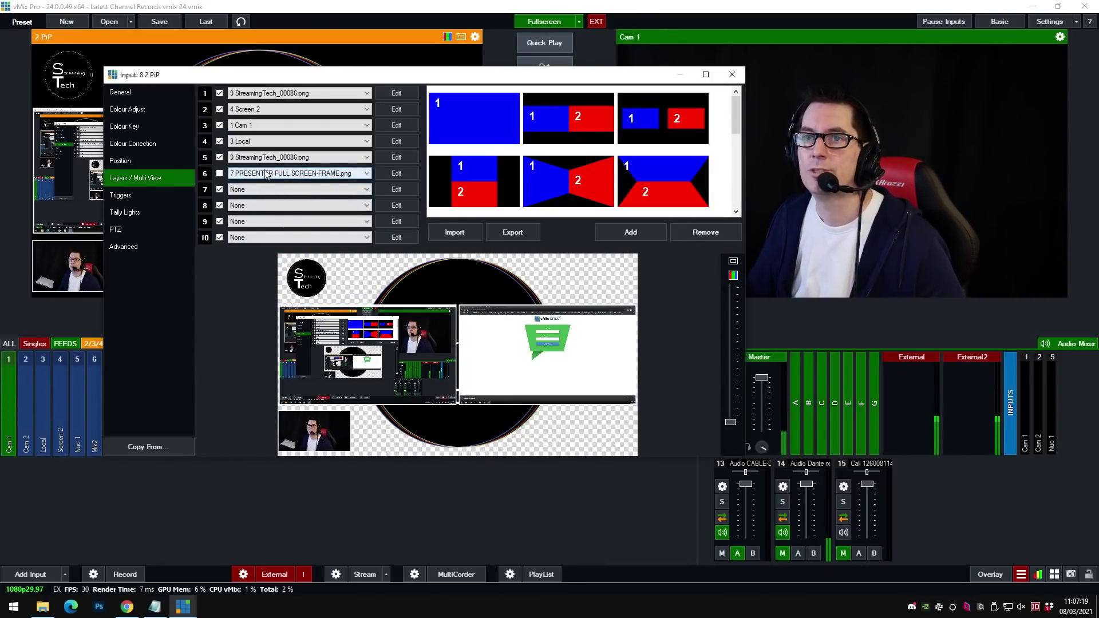
click(220, 173)
click(220, 175)
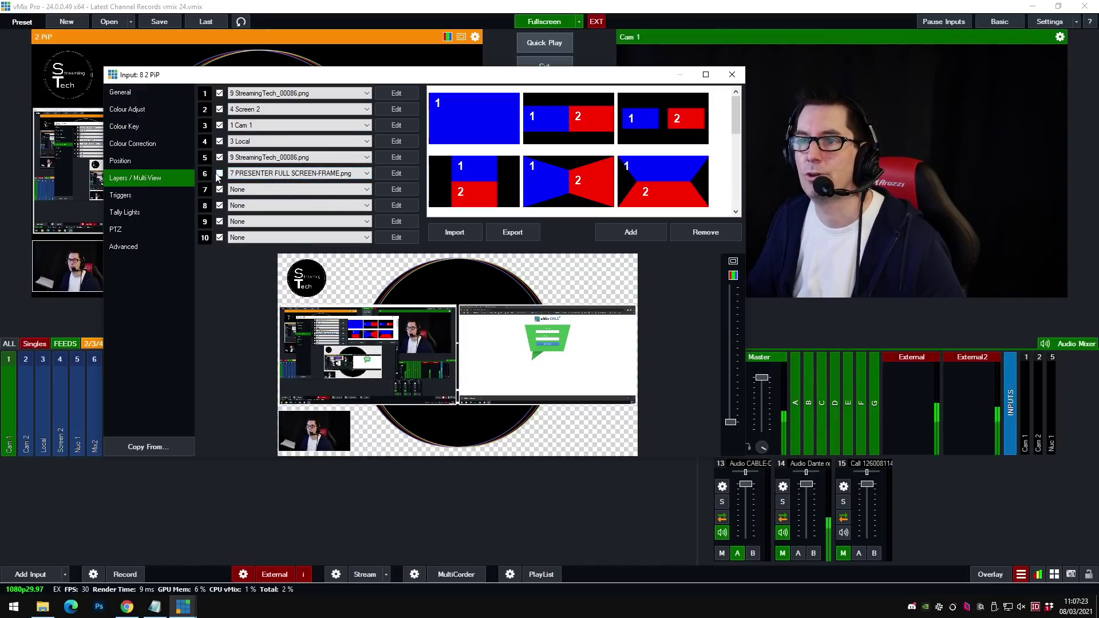
click(220, 174)
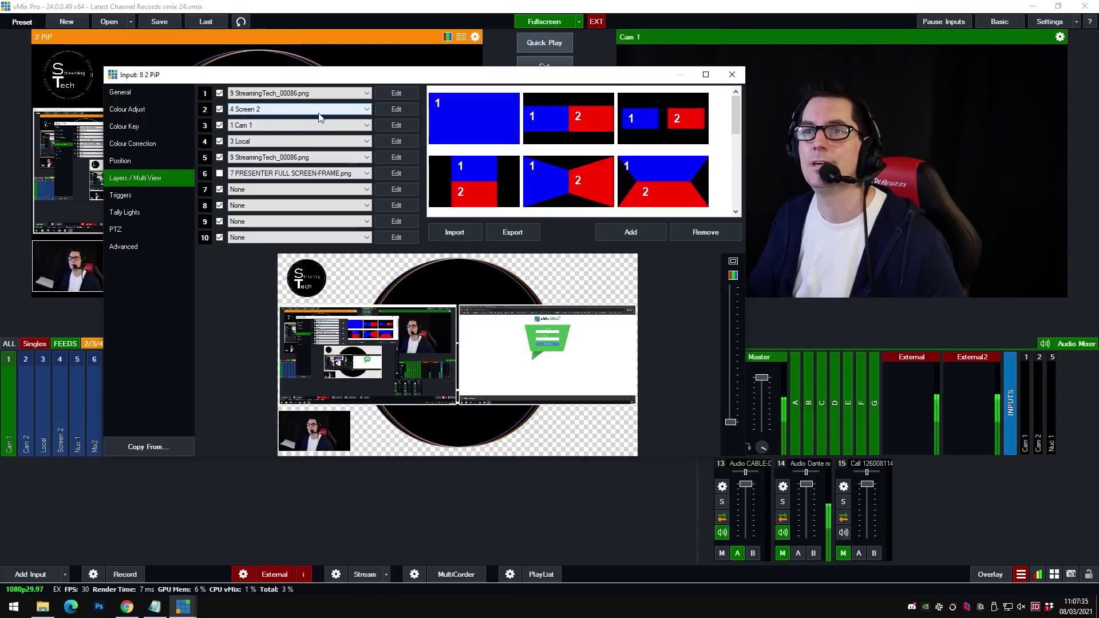
Step: Enable the border on layer 2 of the 2 PiP input and colour it blue
click(404, 109)
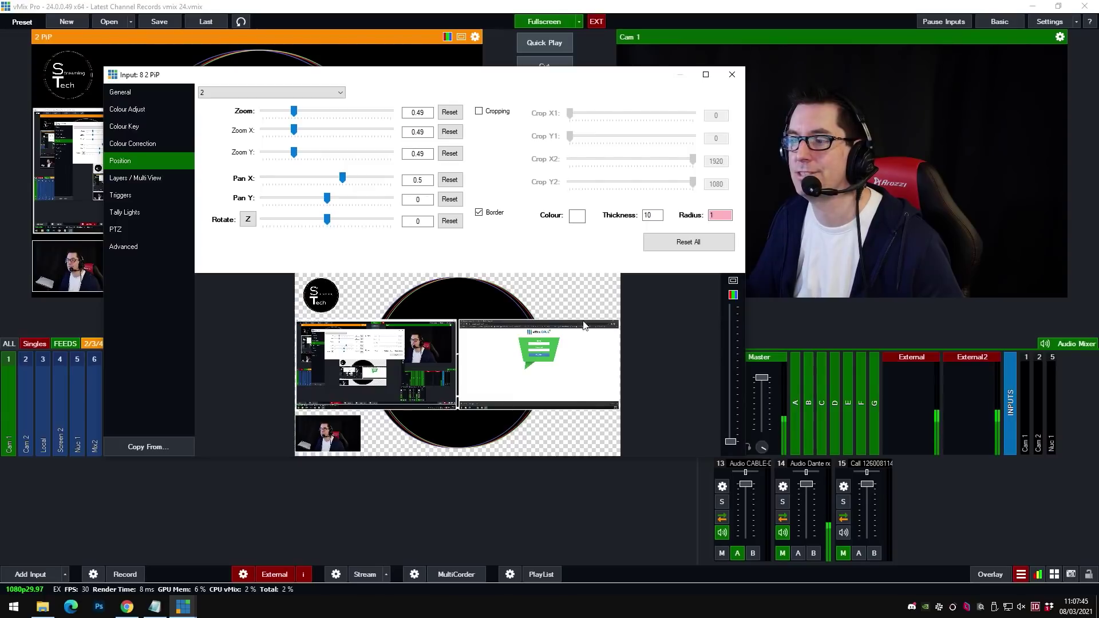
click(480, 213)
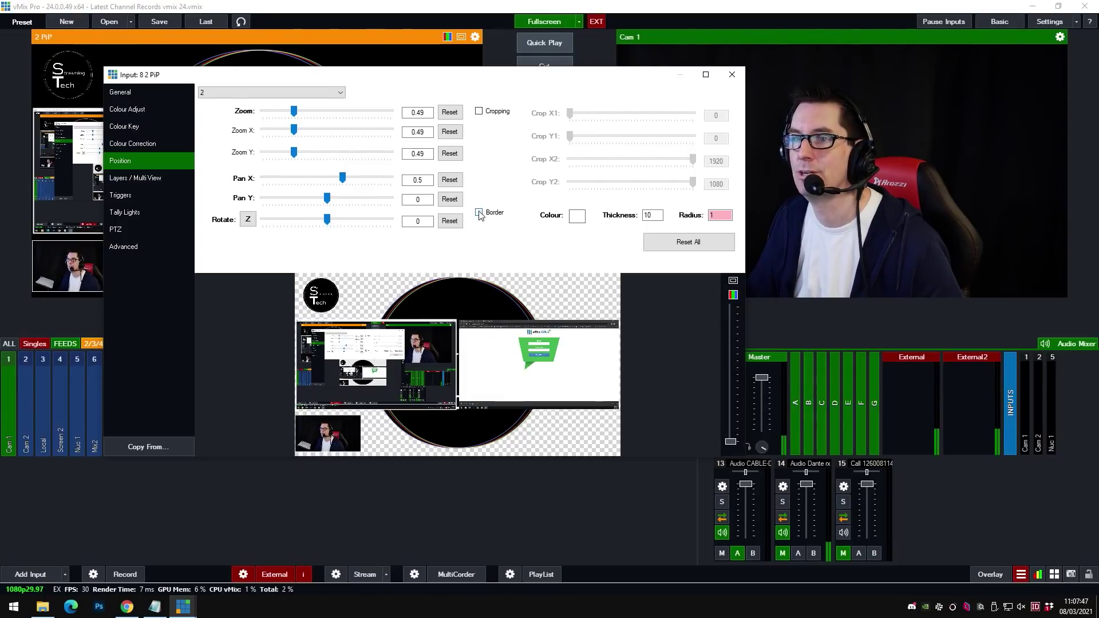
click(480, 213)
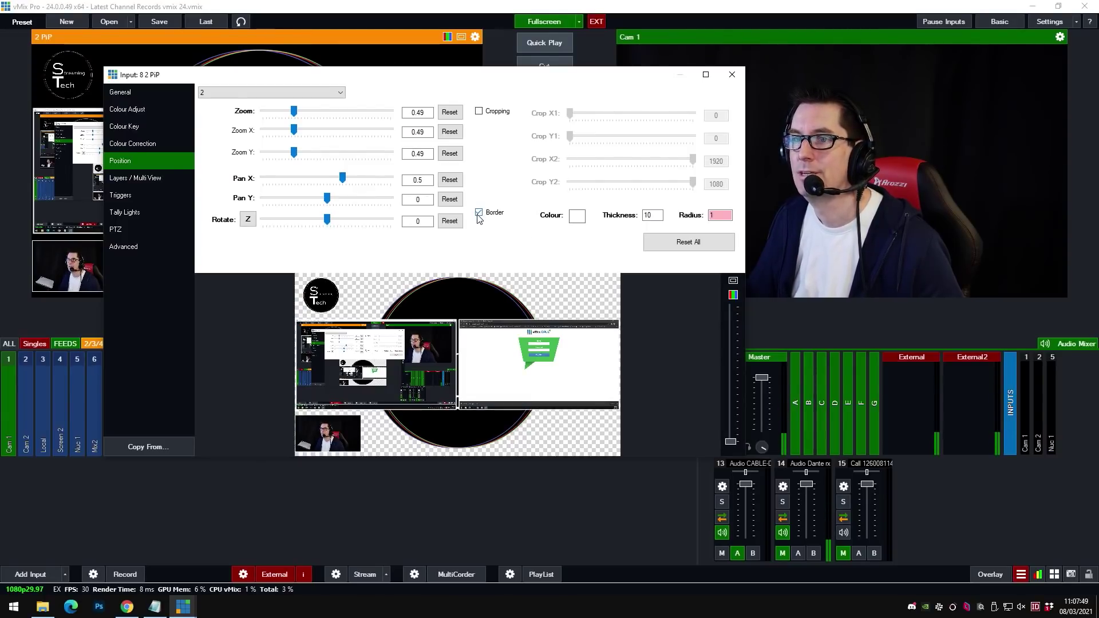
click(578, 218)
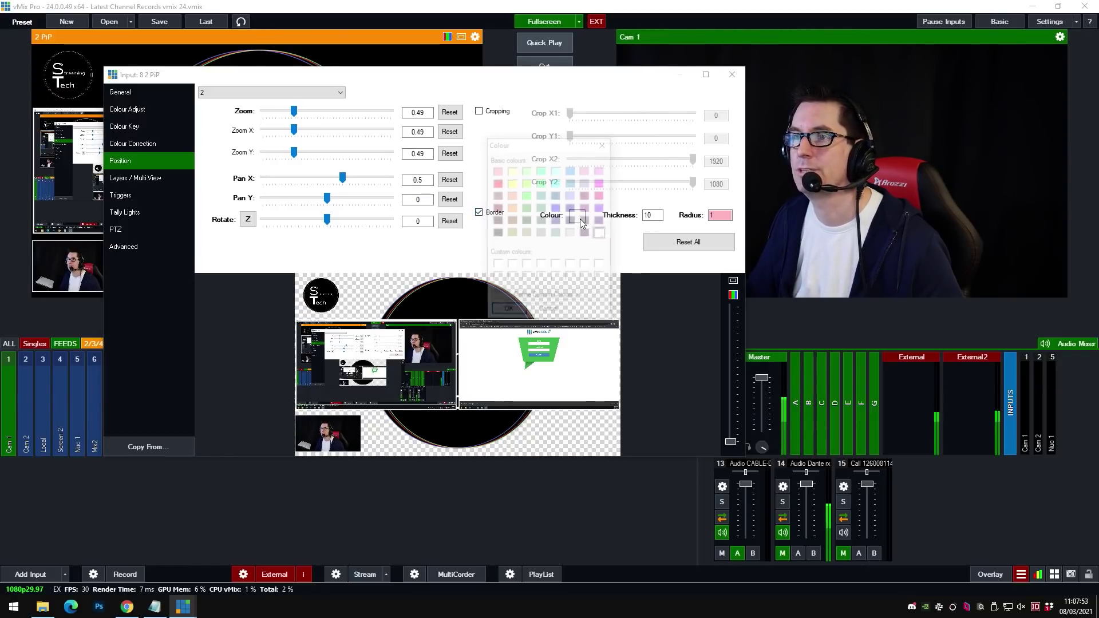
click(556, 208)
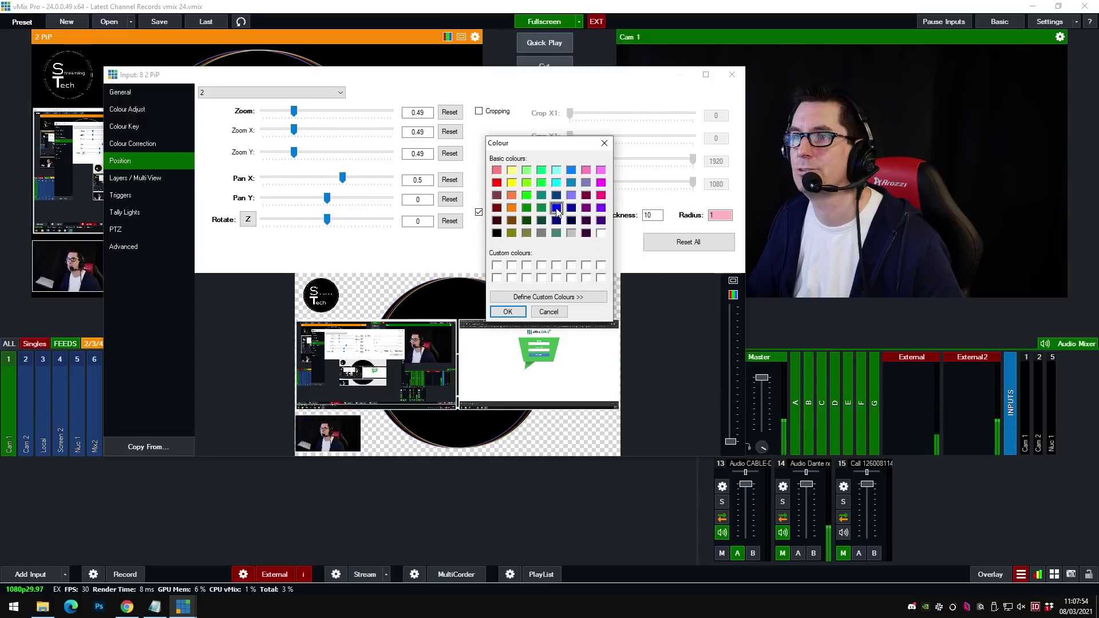
click(508, 312)
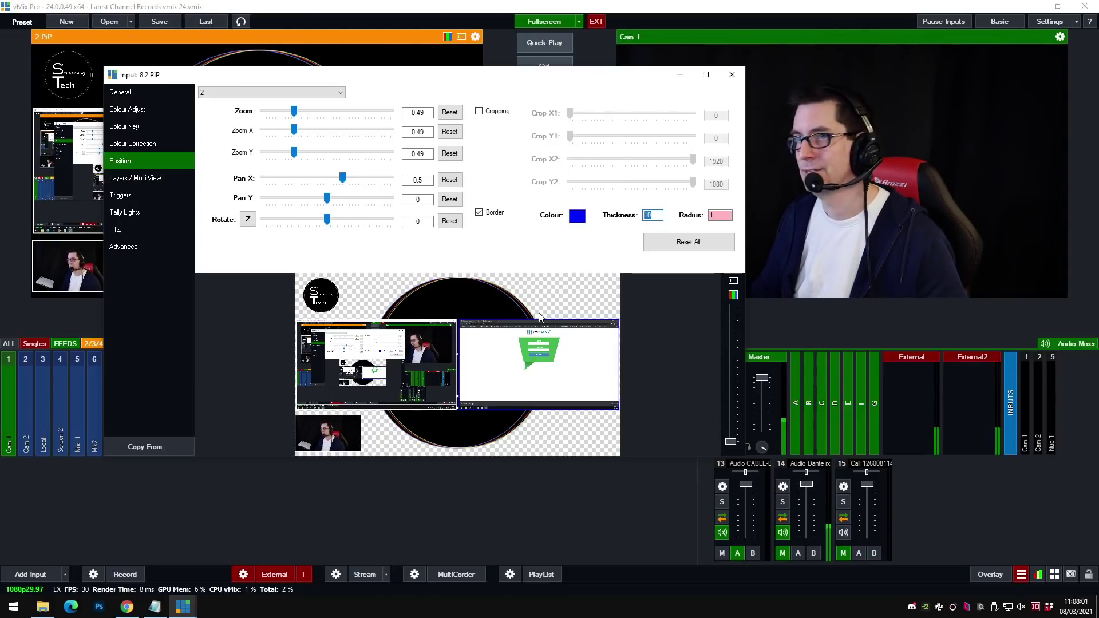
Step: Set the layer 2 border thickness to 50, try radii 50, 1000 and 1100, then clear the radius
text(50)
key(Return)
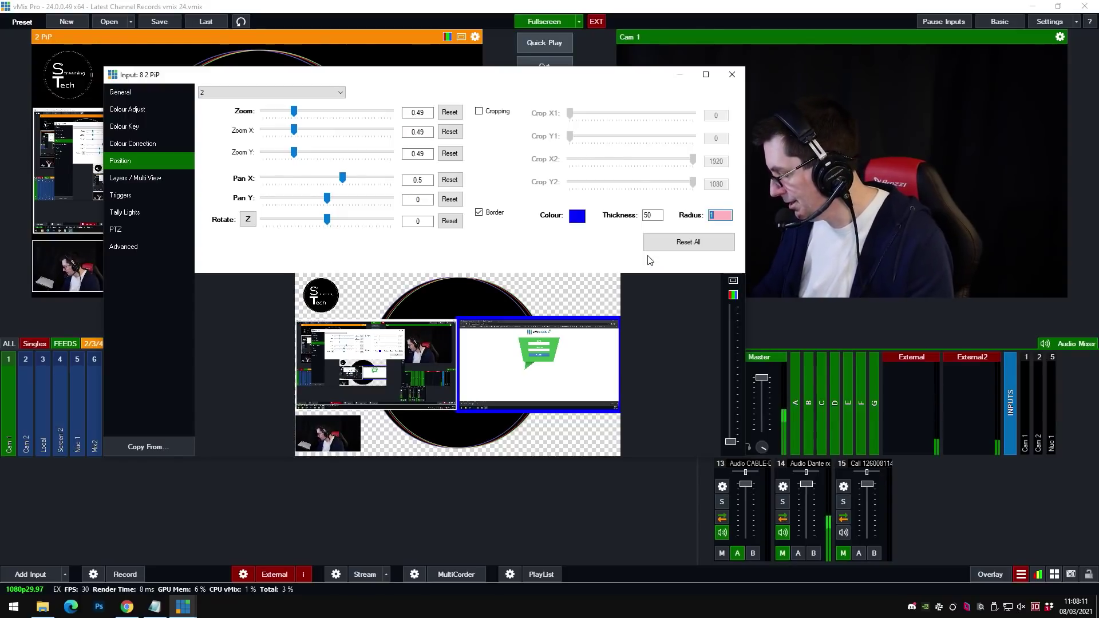
text(50)
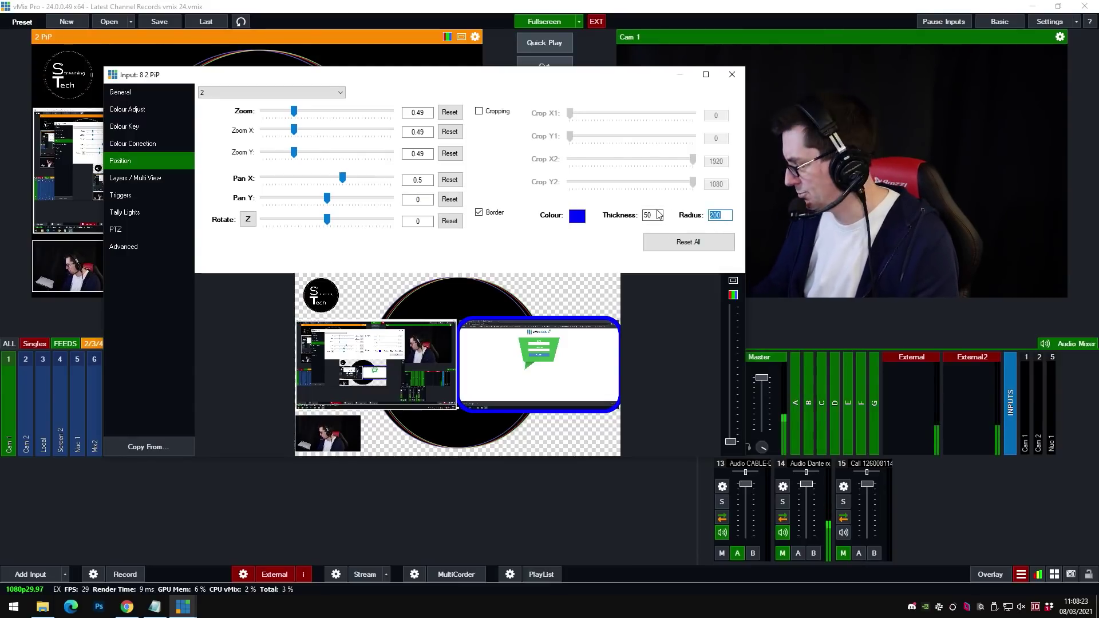
text(000)
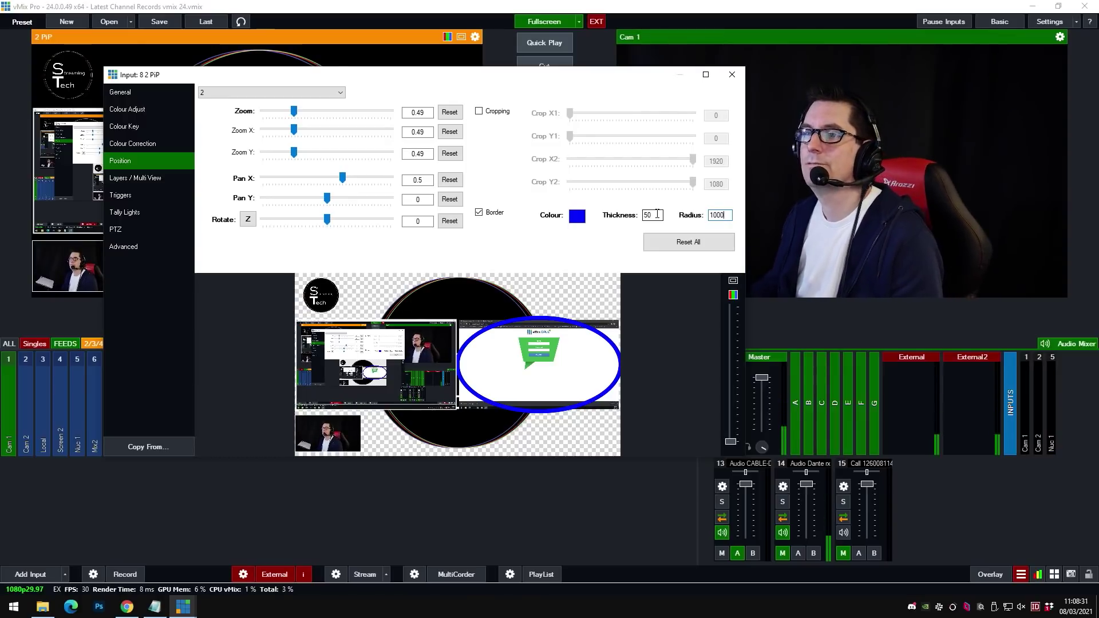
key(BackSpace)
key(BackSpace)
key(BackSpace)
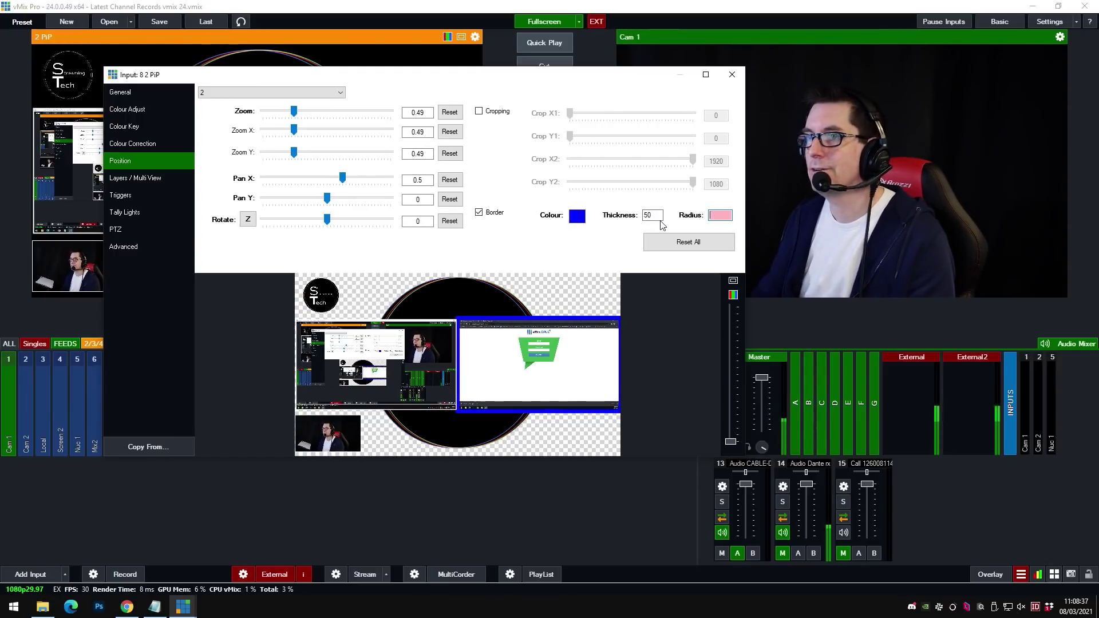
key(BackSpace)
key(BackSpace)
text(100)
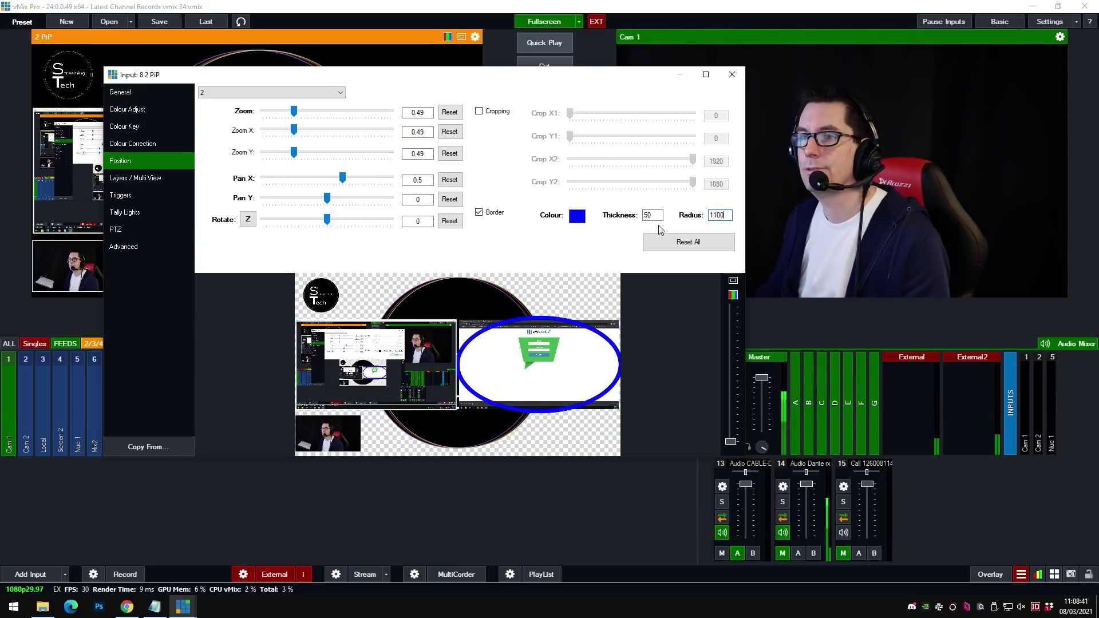
key(BackSpace)
key(BackSpace)
key(BackSpace)
key(BackSpace)
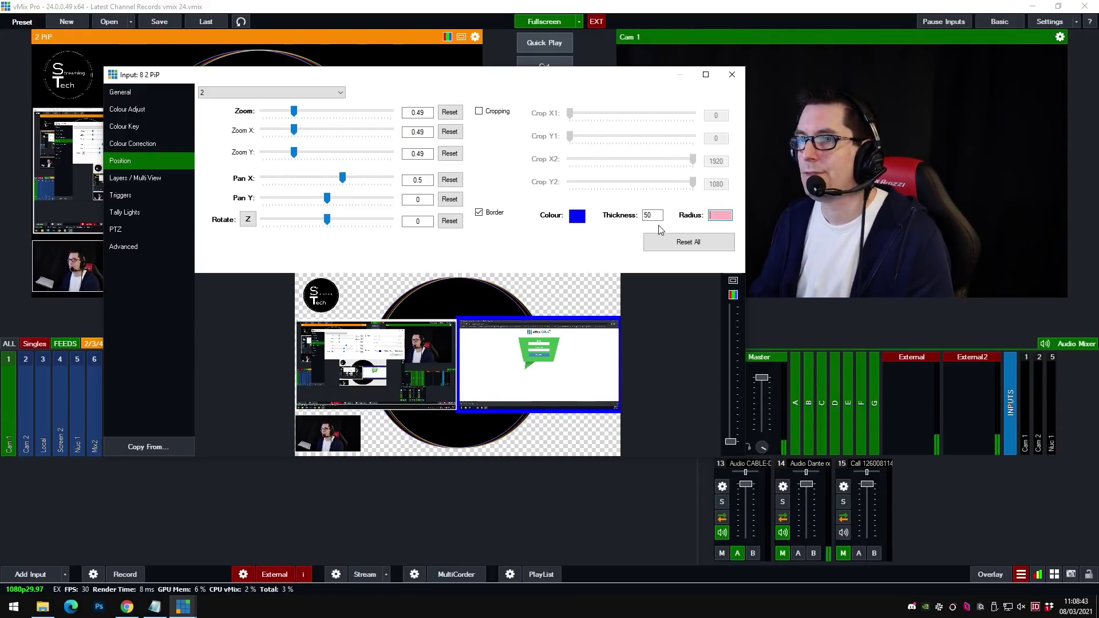
Step: Make the layer 2 border white at thickness 10 and close the 2 PiP settings
key(shift+Tab)
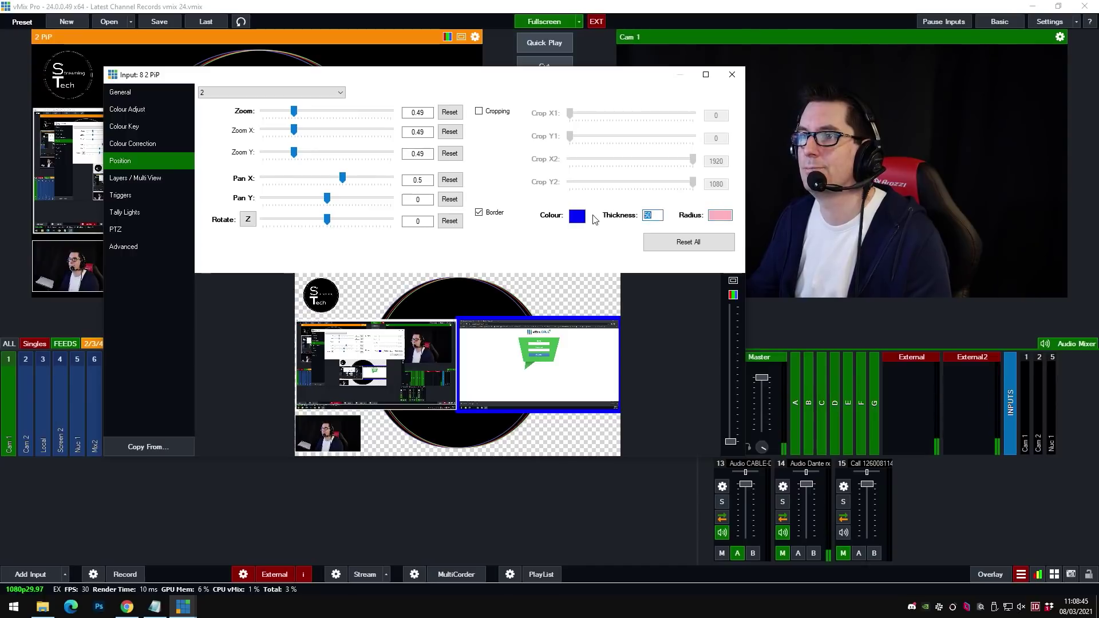
text(10)
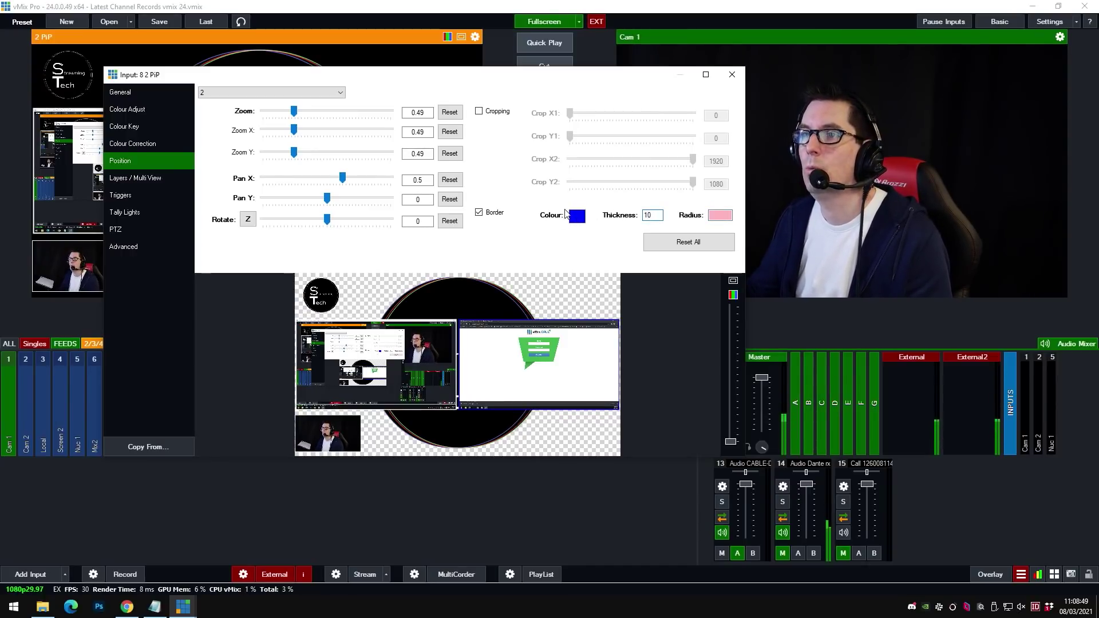
click(578, 216)
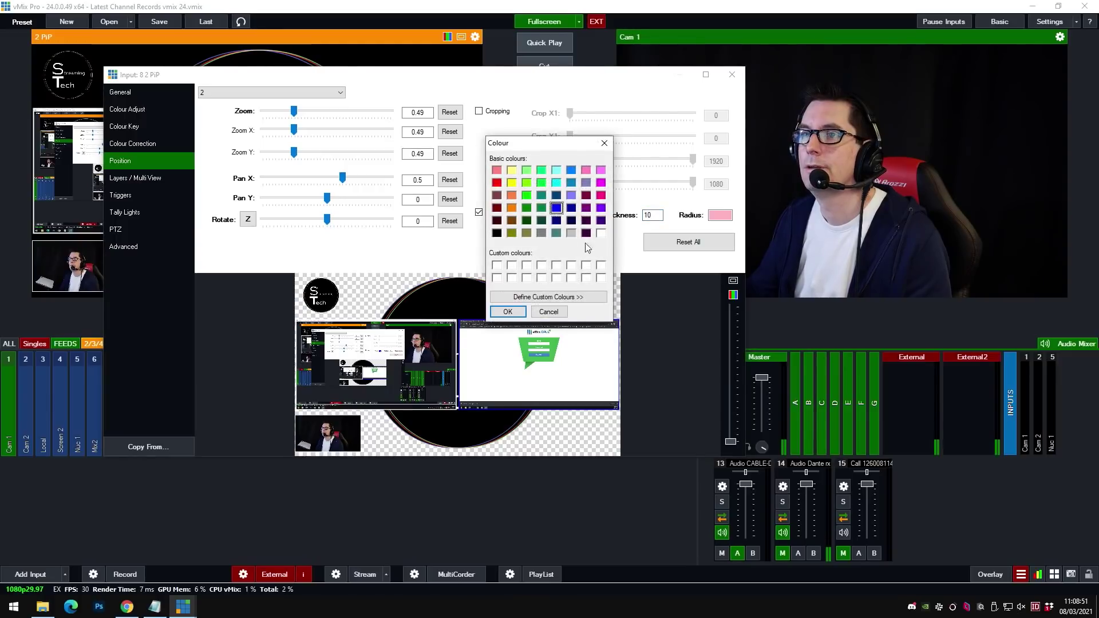
click(507, 311)
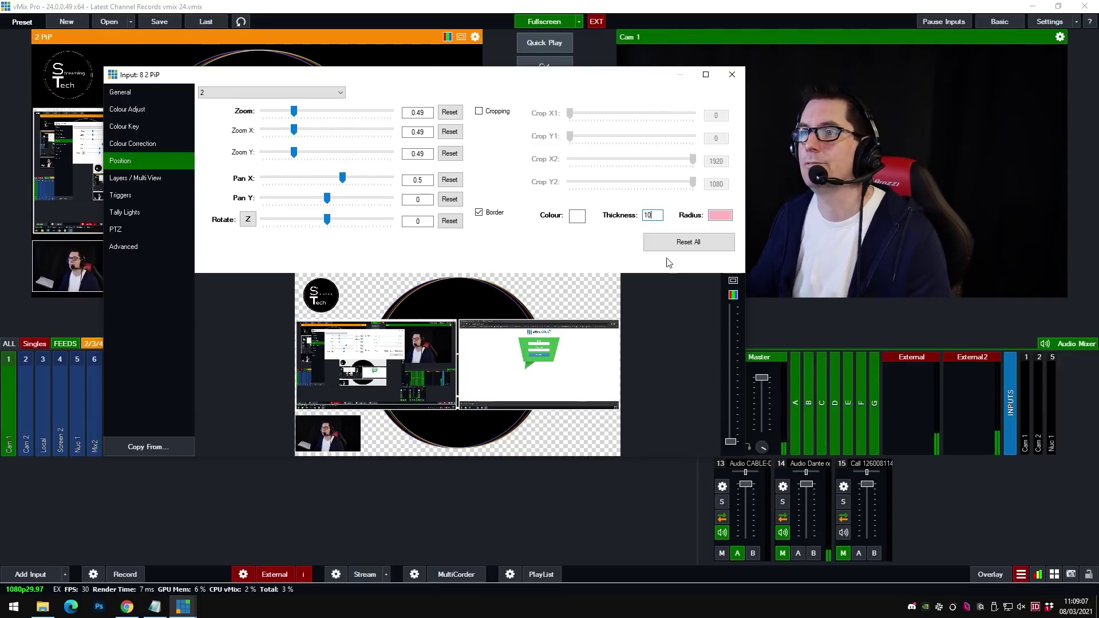
click(732, 75)
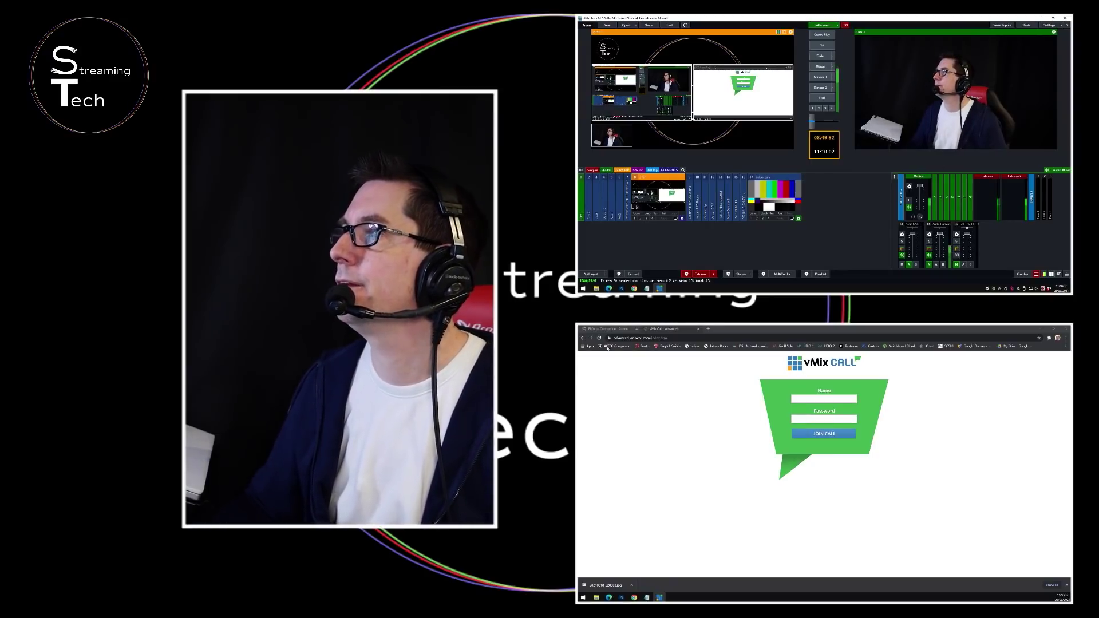
Step: Set the Companion Merge transition button's duration to 1000, then list only feed inputs in vMix
click(607, 330)
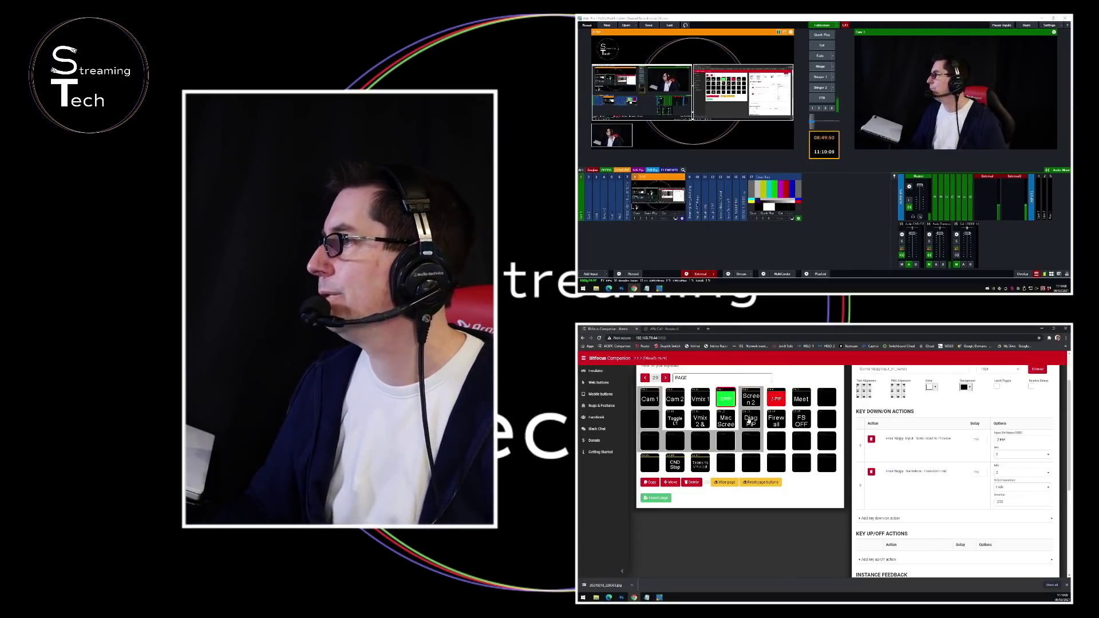
click(750, 421)
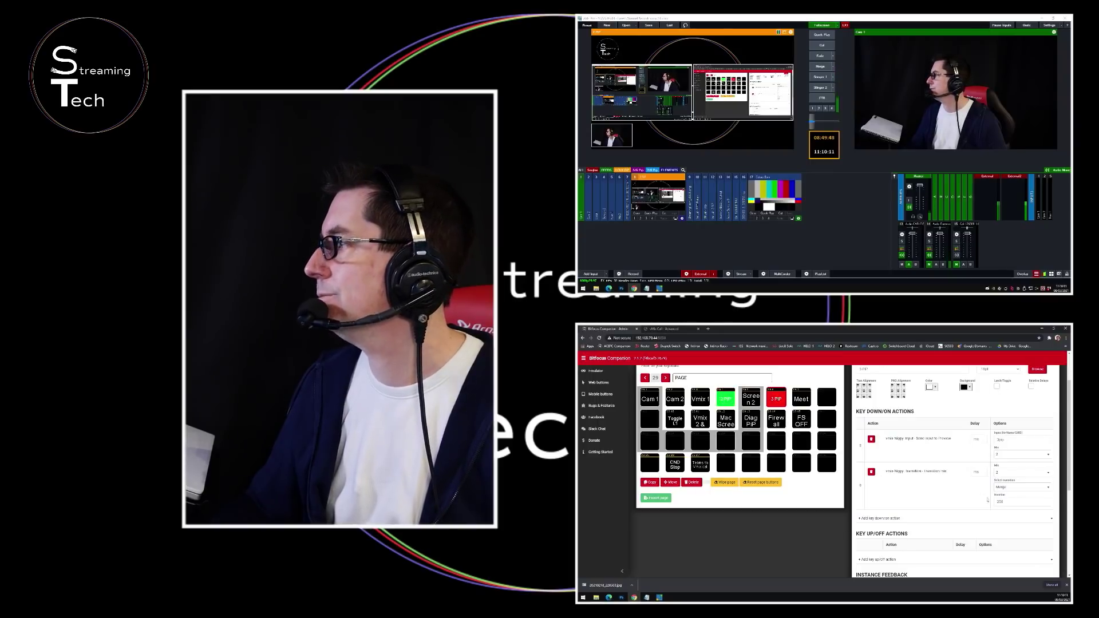
text(10)
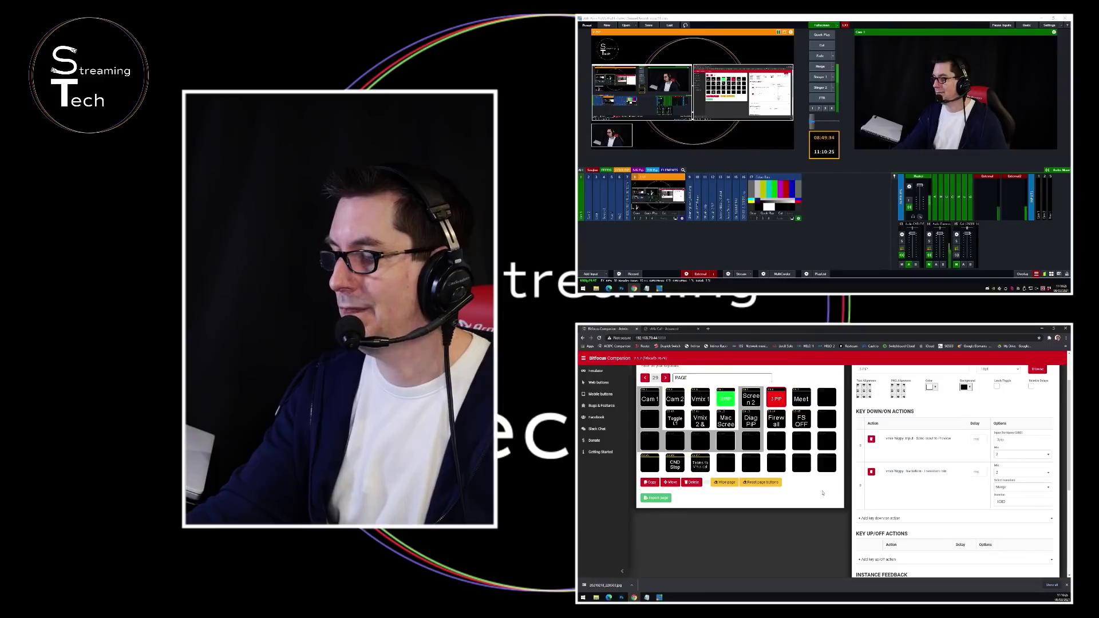
double_click(1006, 502)
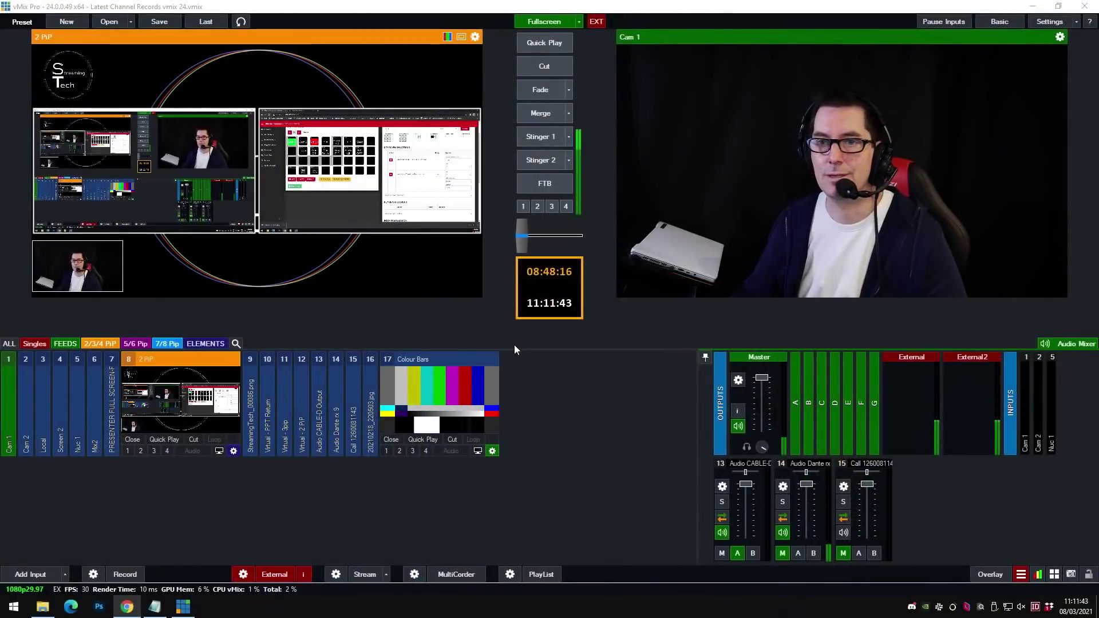
click(65, 343)
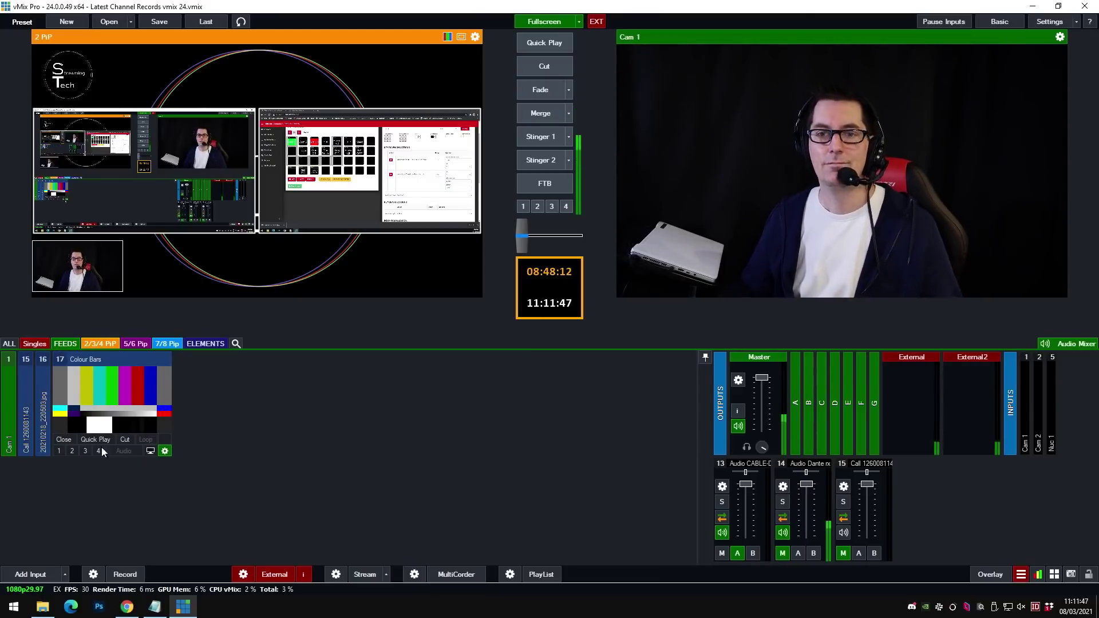
Step: Expand call input 15 and put its cat feed into preview
click(26, 402)
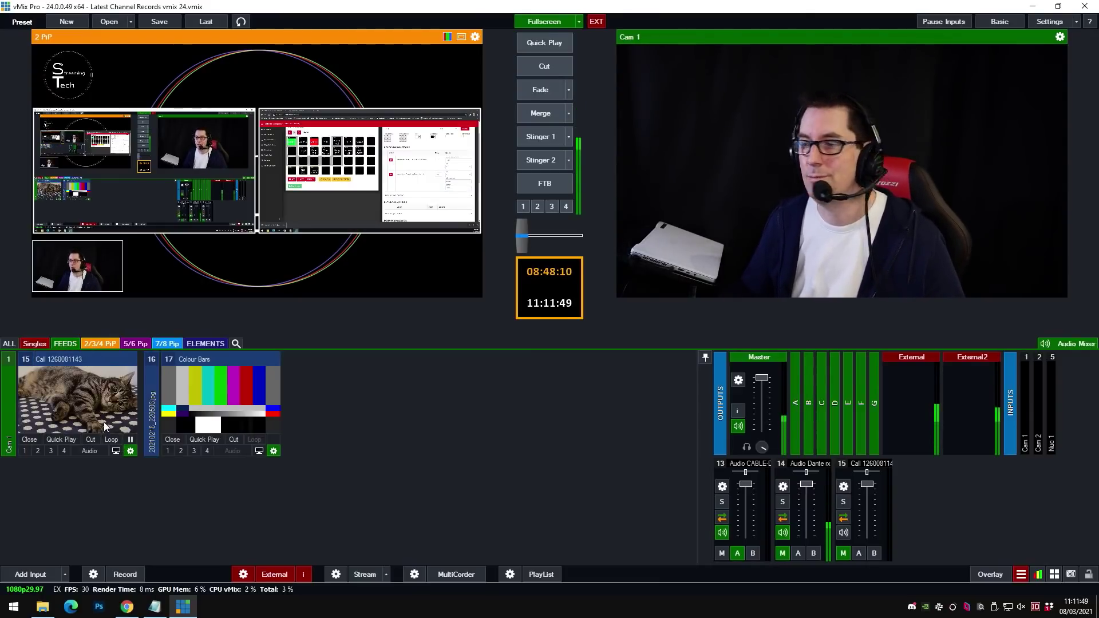
click(99, 400)
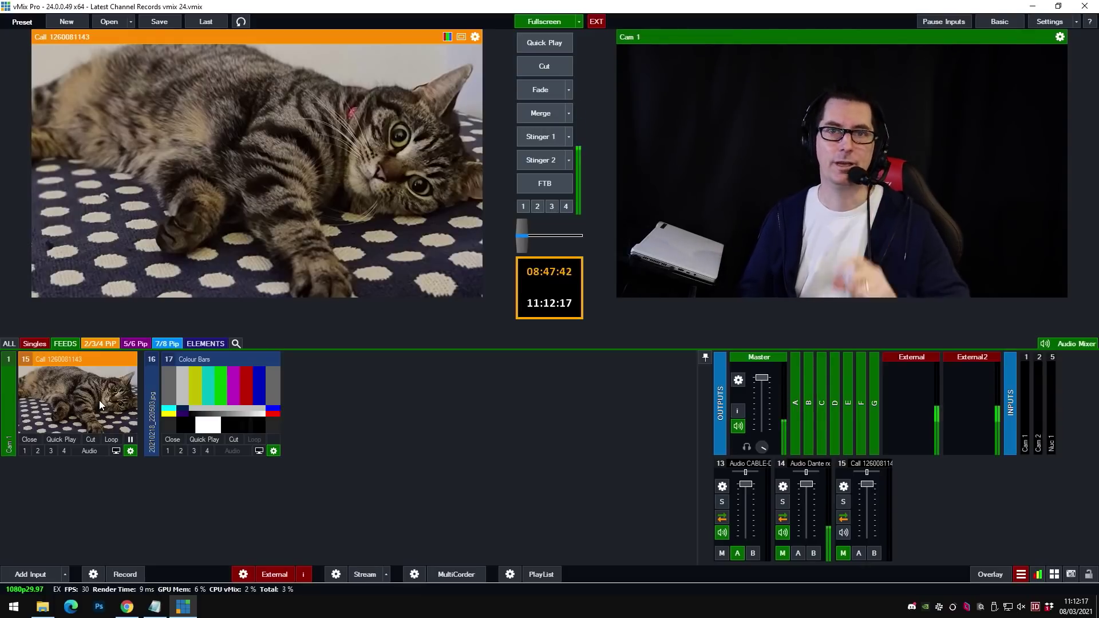
drag(109, 453, 147, 449)
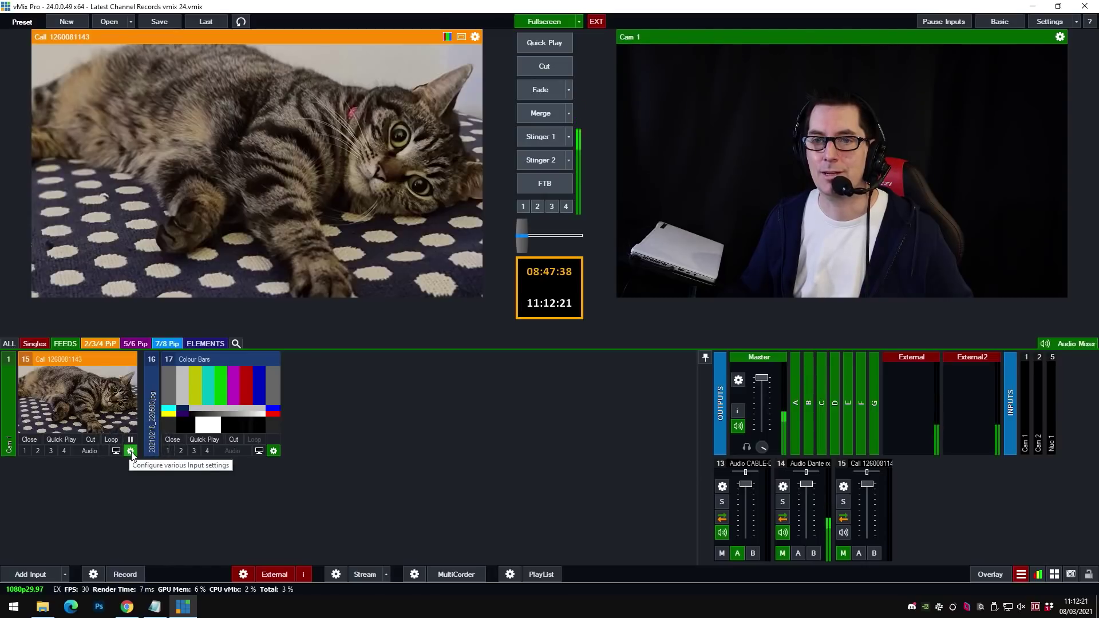
Step: Show input 15's triggers: OnCallConnected runs MultiViewOverlayOff, OnCallDisconnected runs MultiViewOverlayOn
click(130, 451)
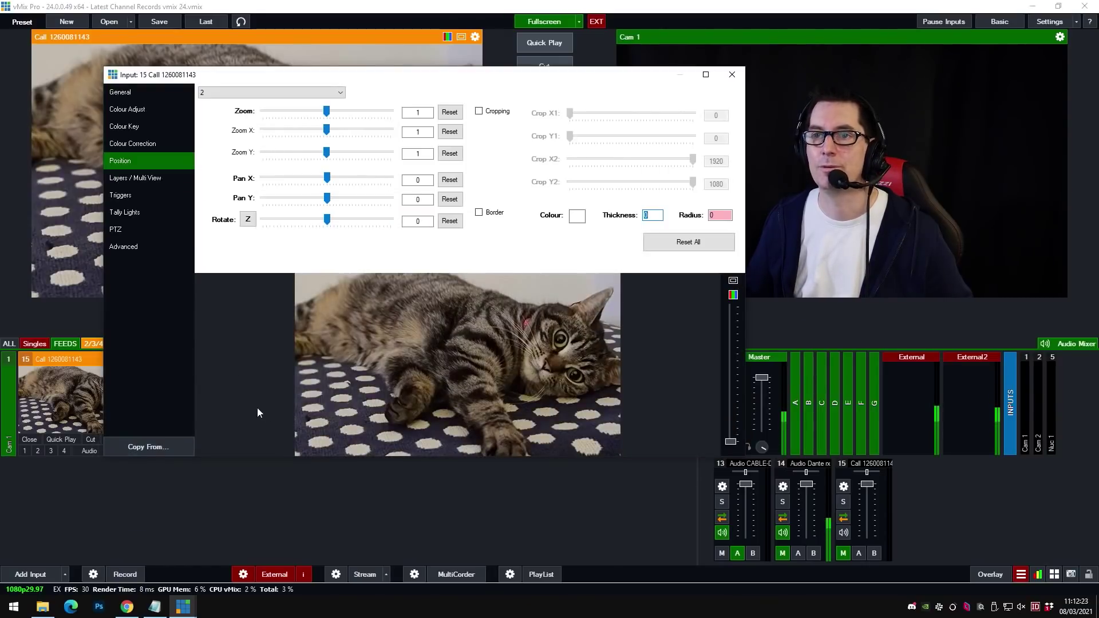
click(128, 195)
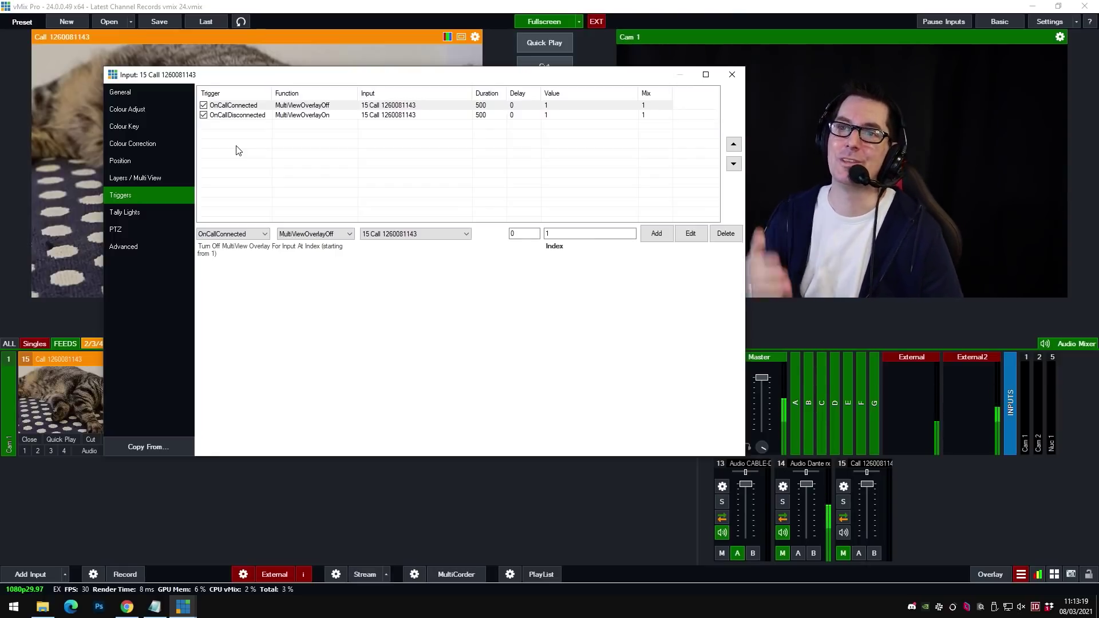
drag(215, 77, 430, 102)
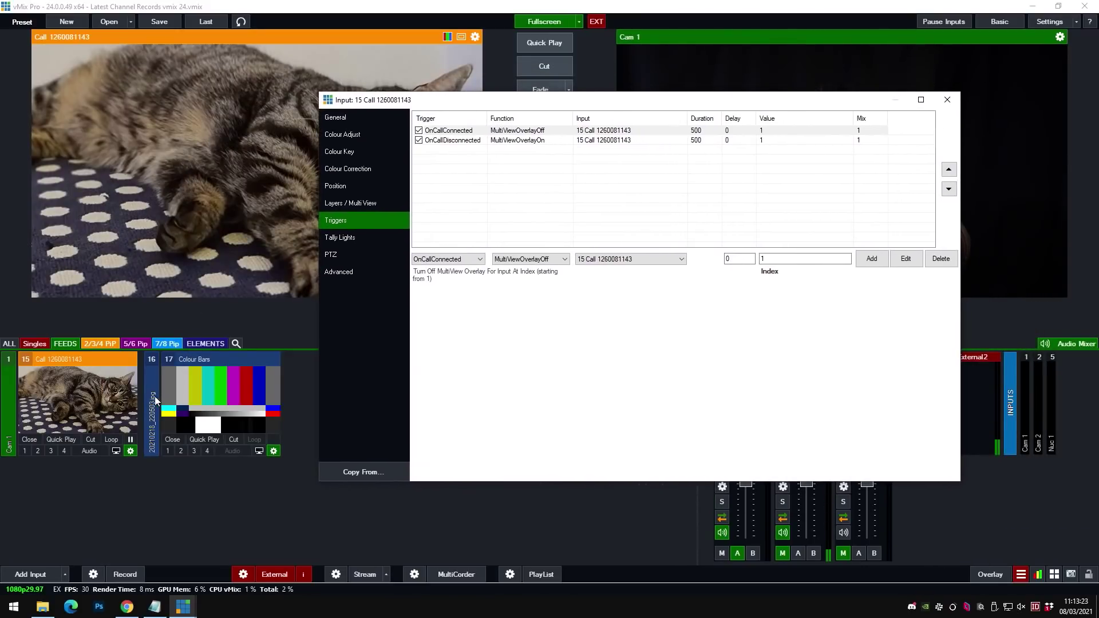
key(Escape)
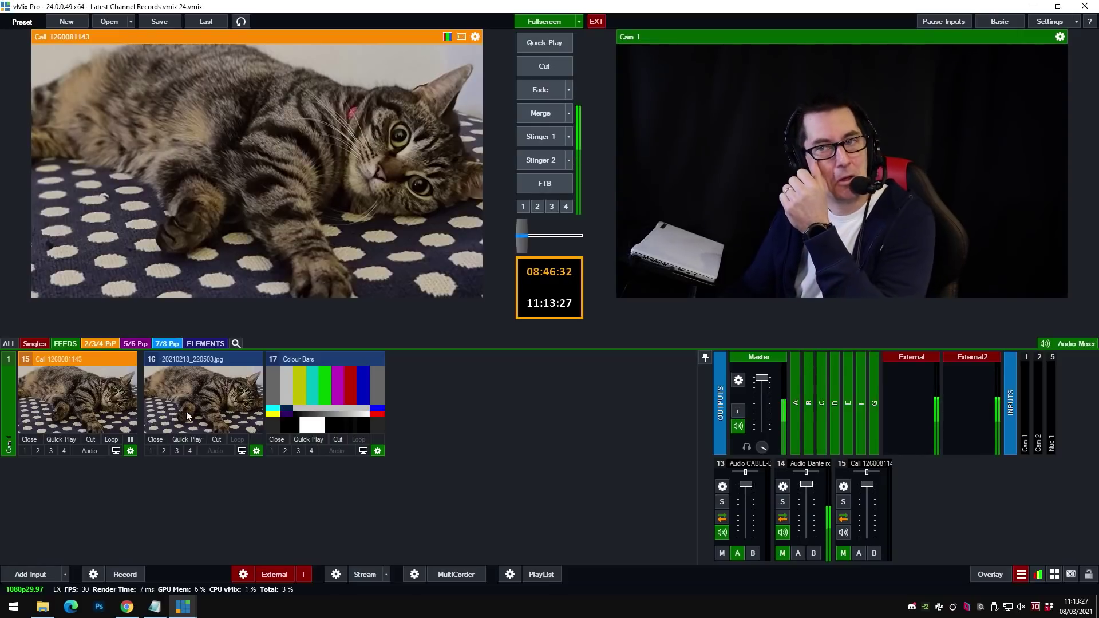
double_click(197, 361)
click(131, 451)
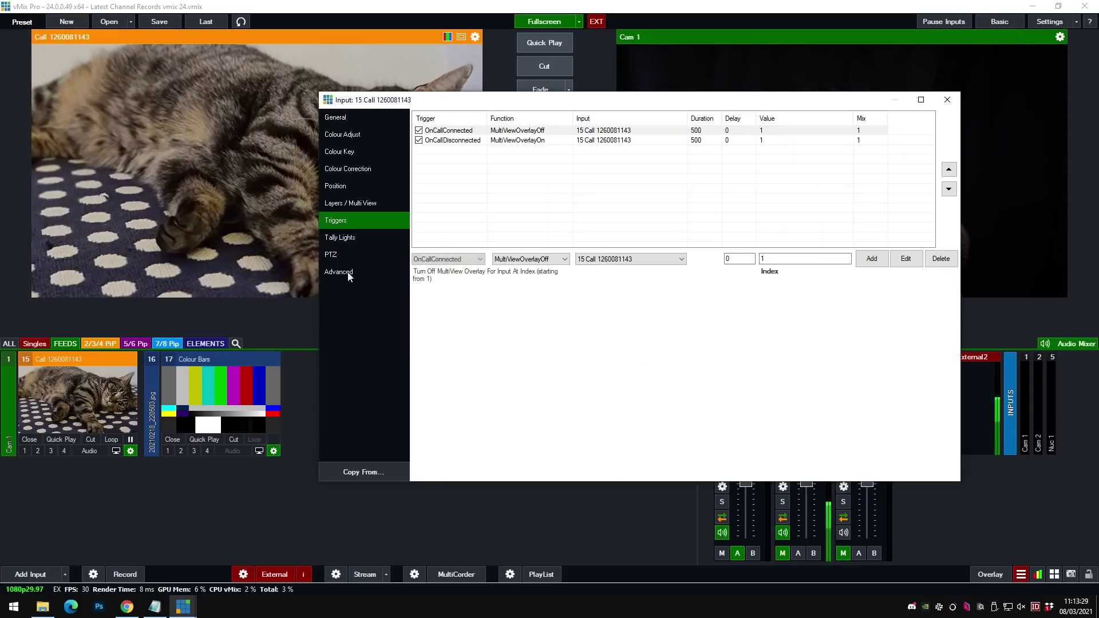
drag(465, 94, 277, 80)
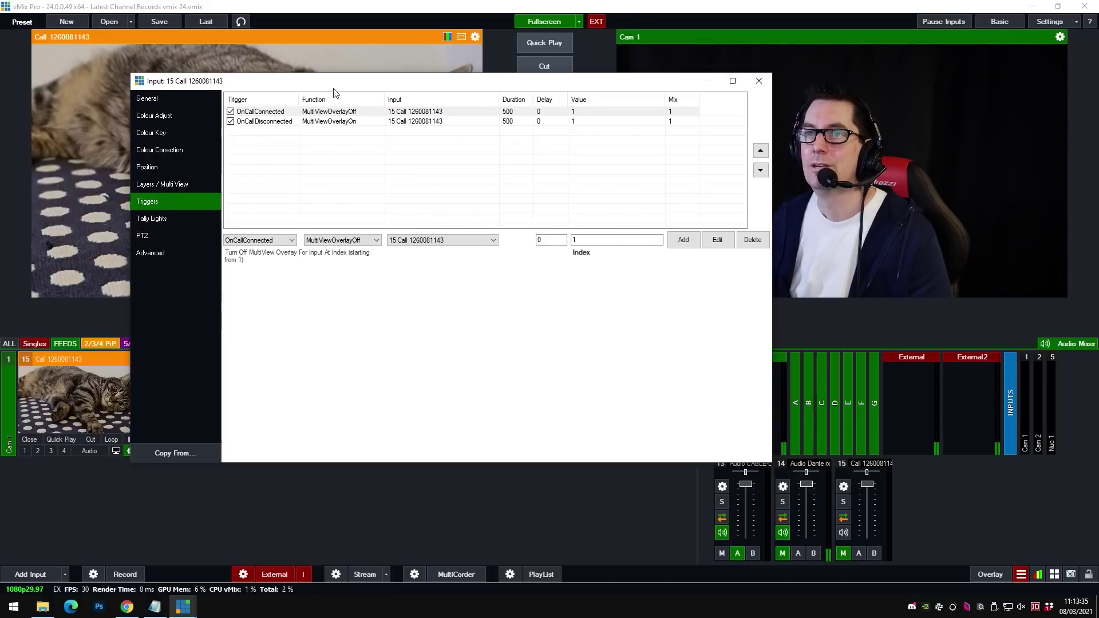
drag(347, 81, 443, 82)
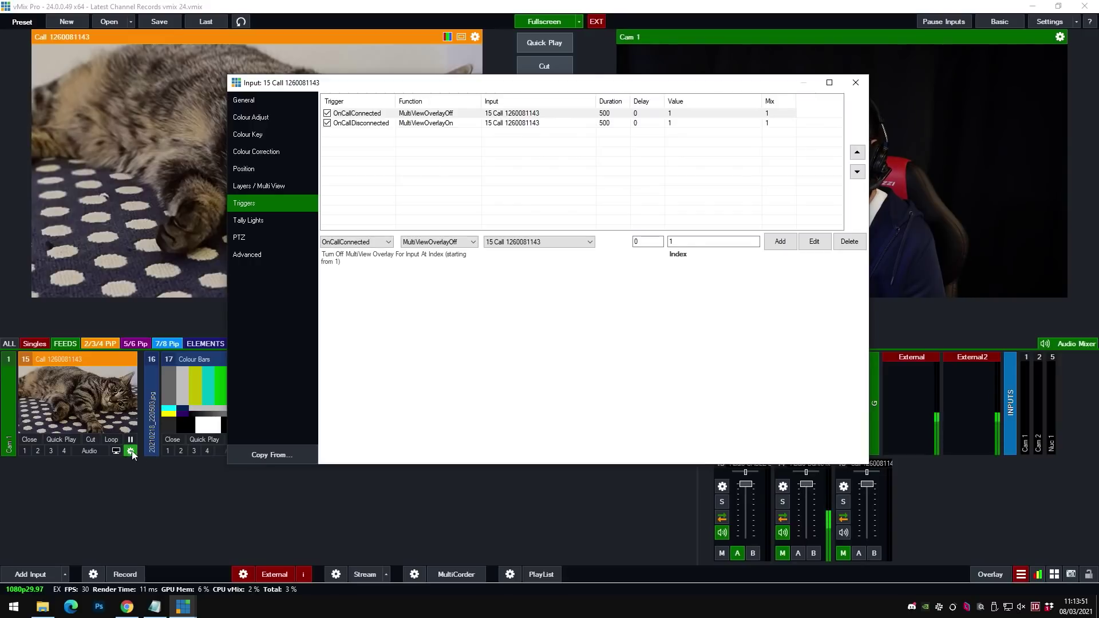
click(269, 186)
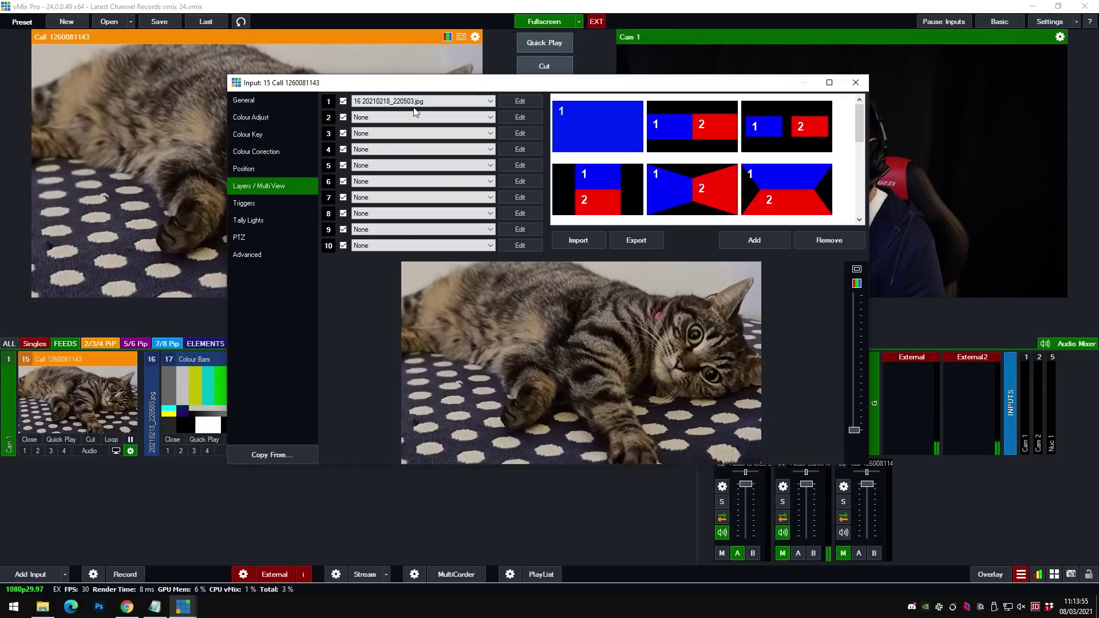
Step: Select input 15's OnCallDisconnected trigger, then close its settings window
key(Down)
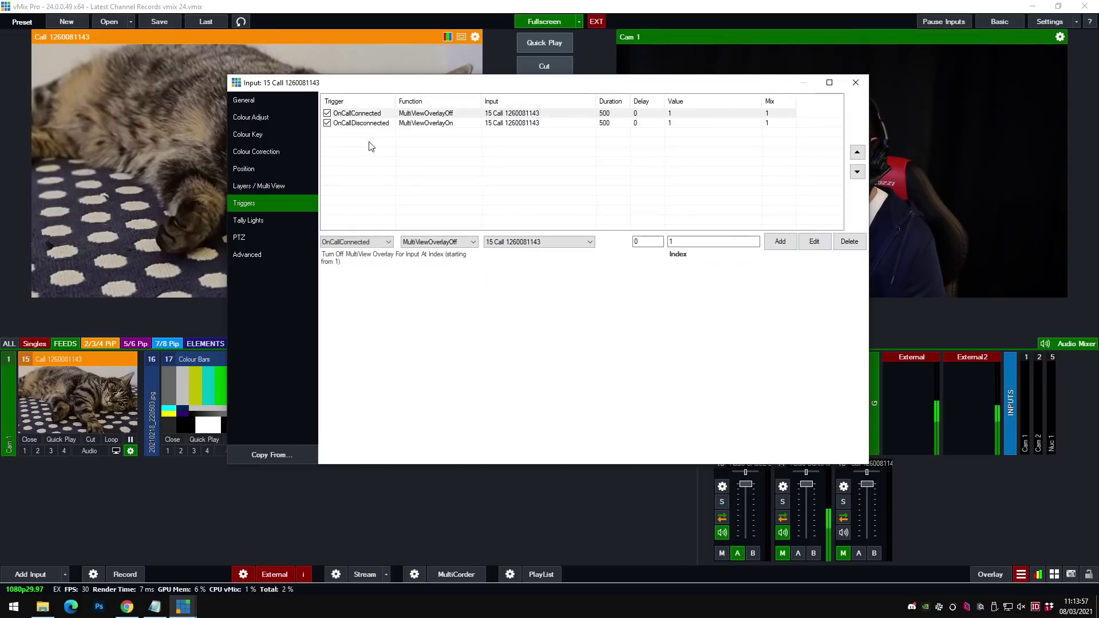
click(371, 123)
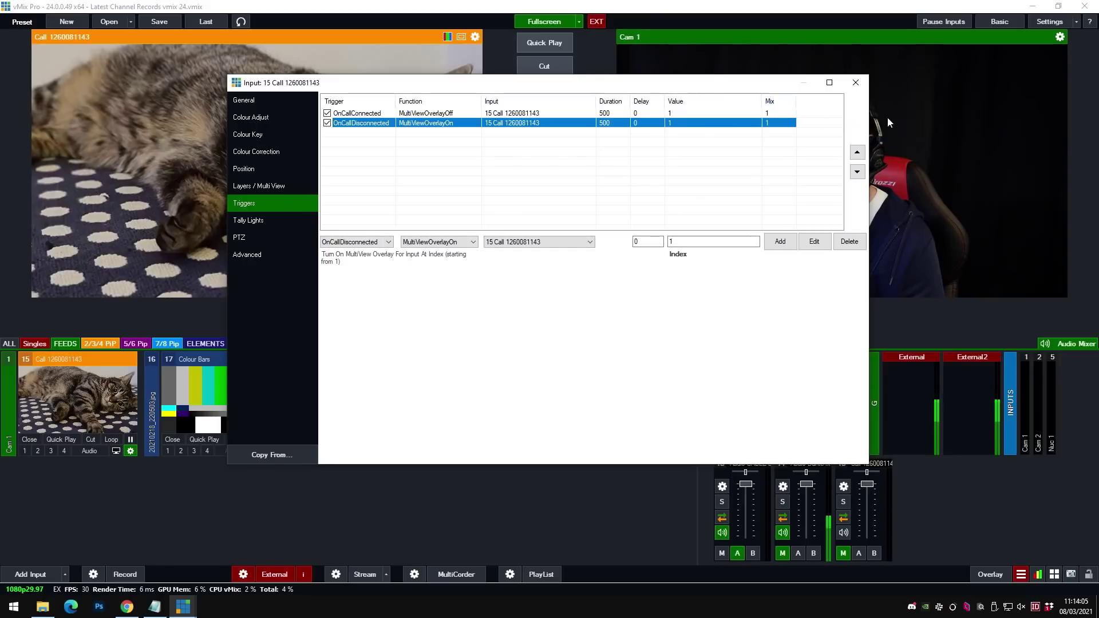
click(855, 82)
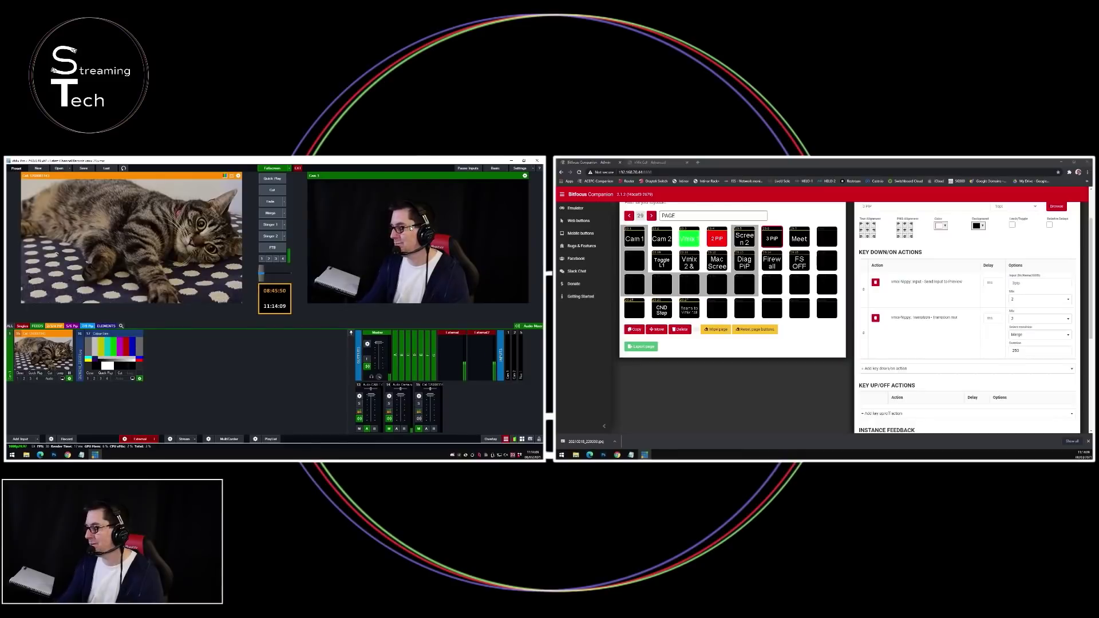
Step: Join the vMix Call as a guest by entering a guest name and pasting the saved call password
key(ctrl+Tab)
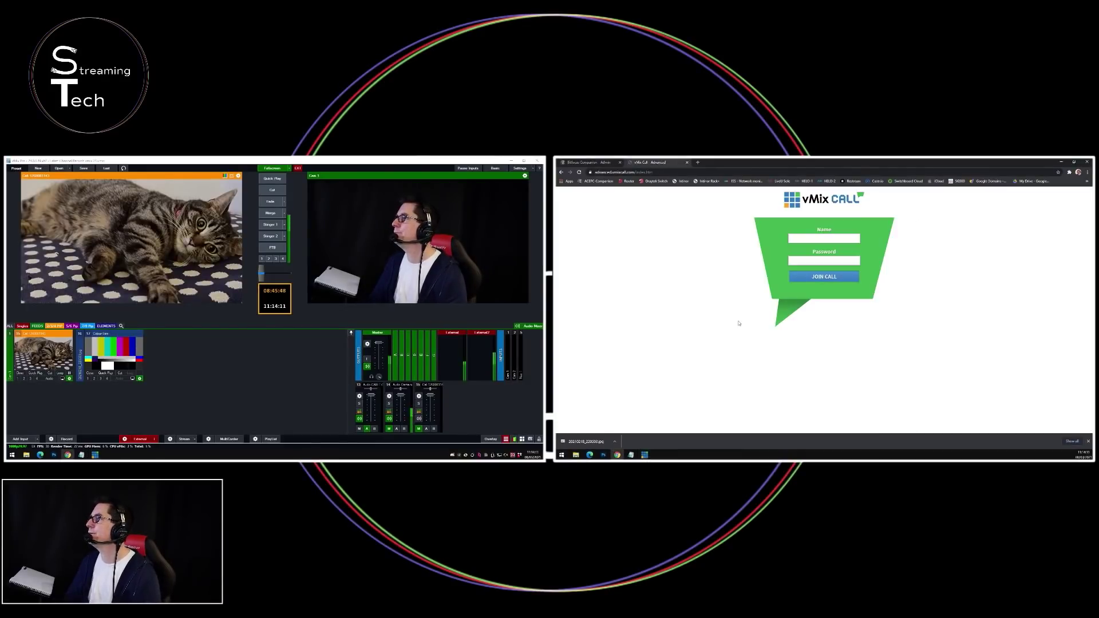
click(813, 238)
text(Jon)
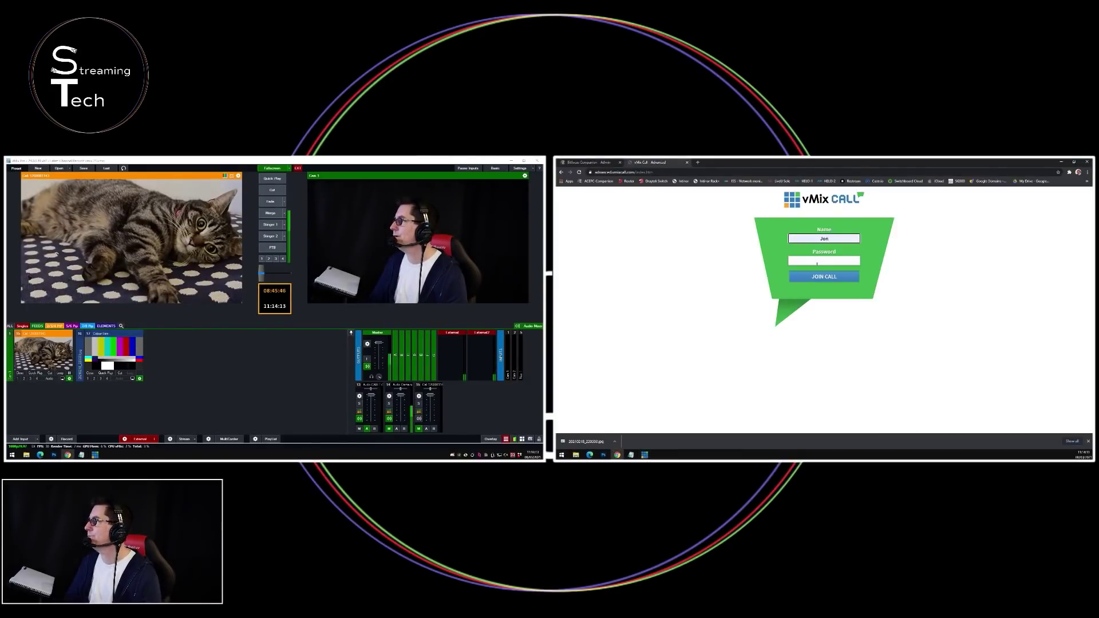
click(817, 263)
click(56, 376)
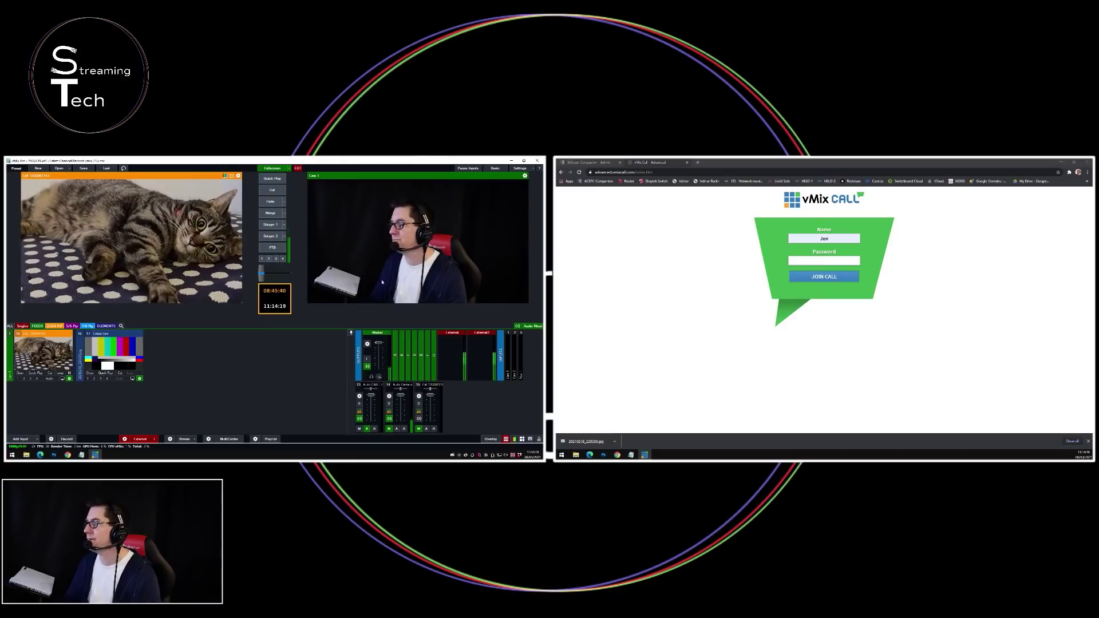
click(853, 259)
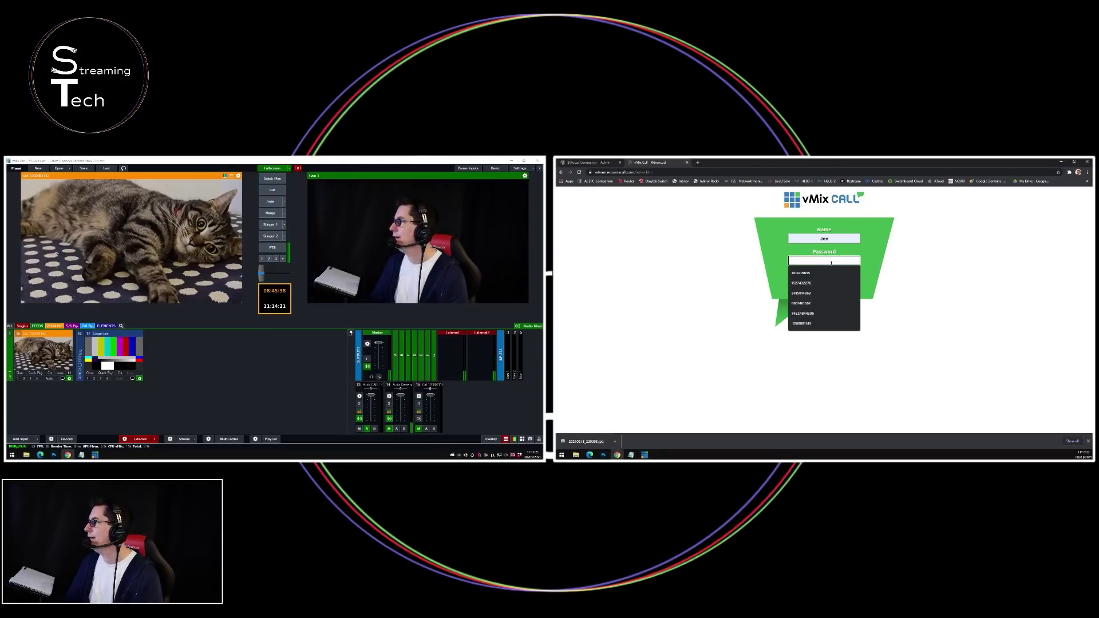
key(ctrl+v)
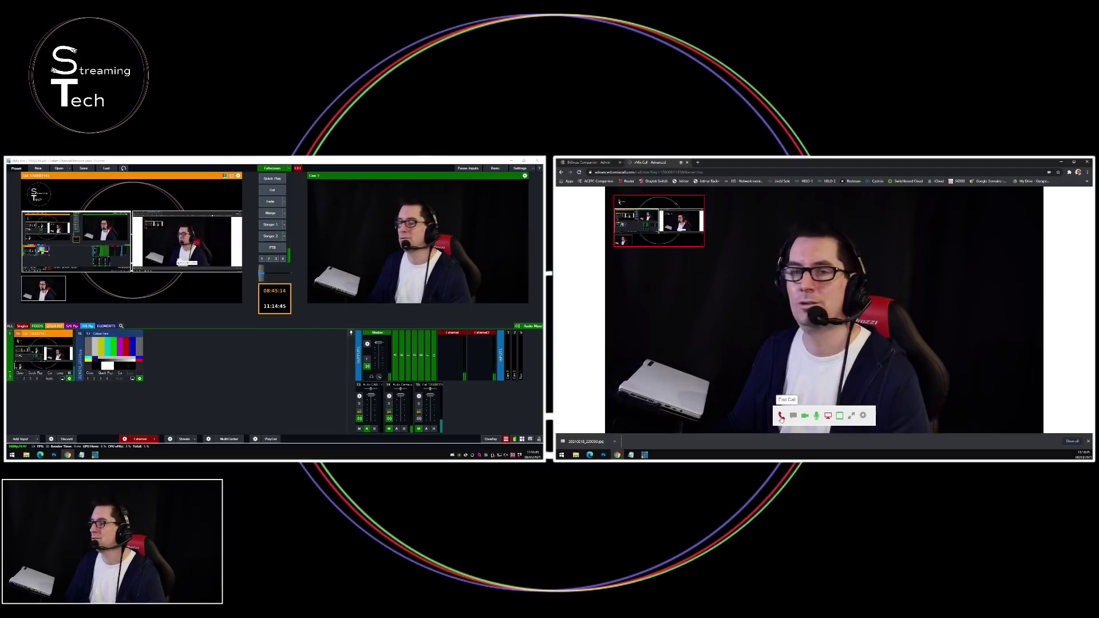
Step: End the vMix Call video call and confirm in the browser dialog
click(781, 418)
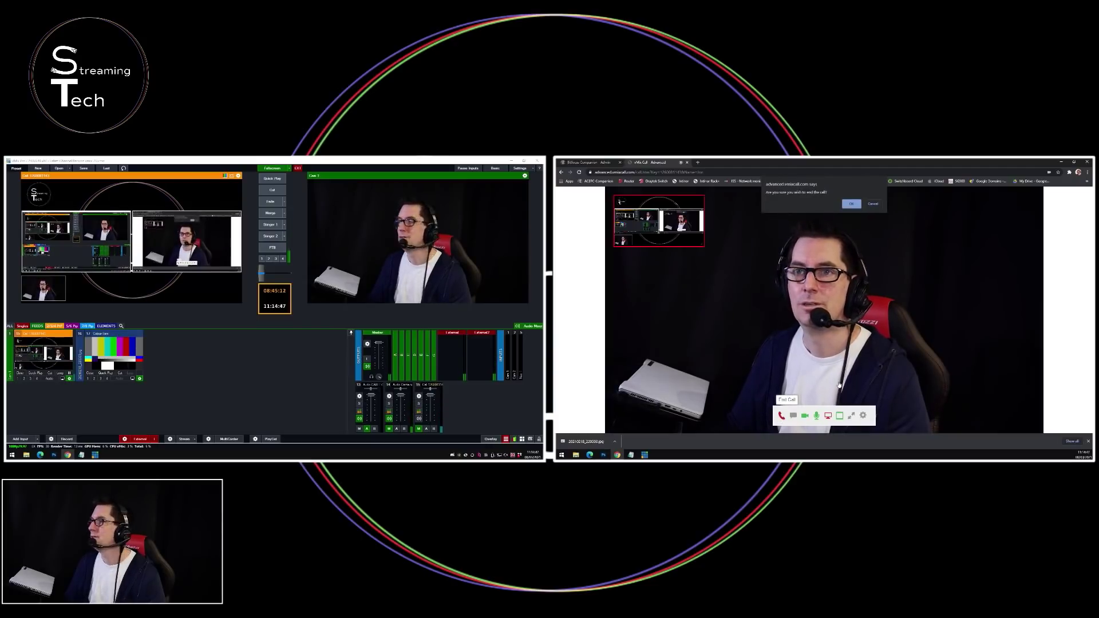
click(851, 204)
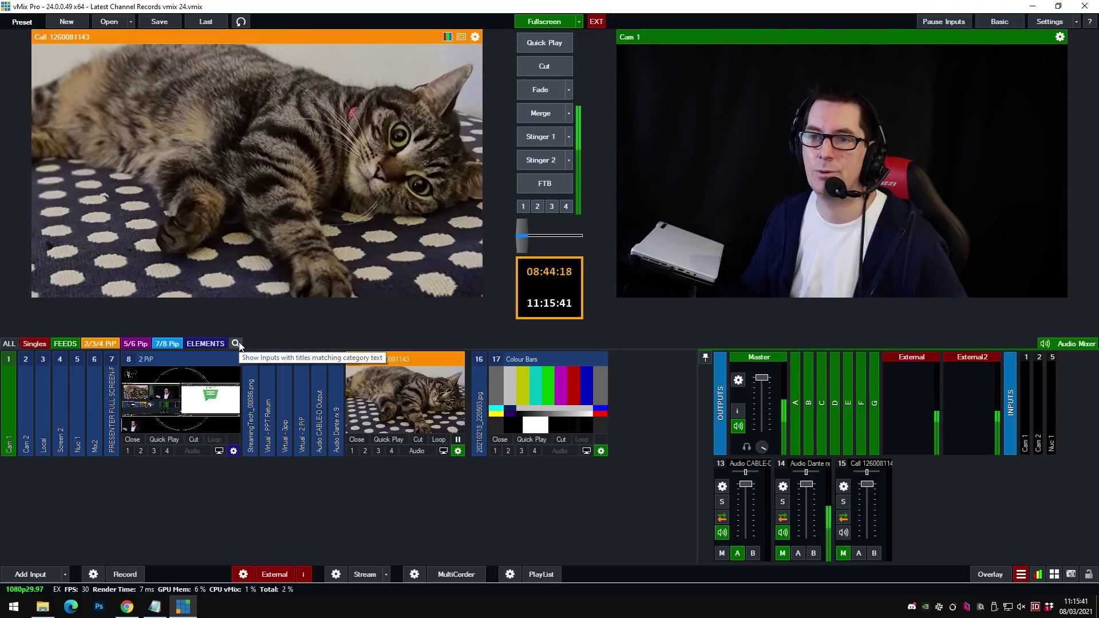
Step: Filter the inputs by '3pip', expand input 11 Virtual - 3pip, then clear the filter
click(236, 344)
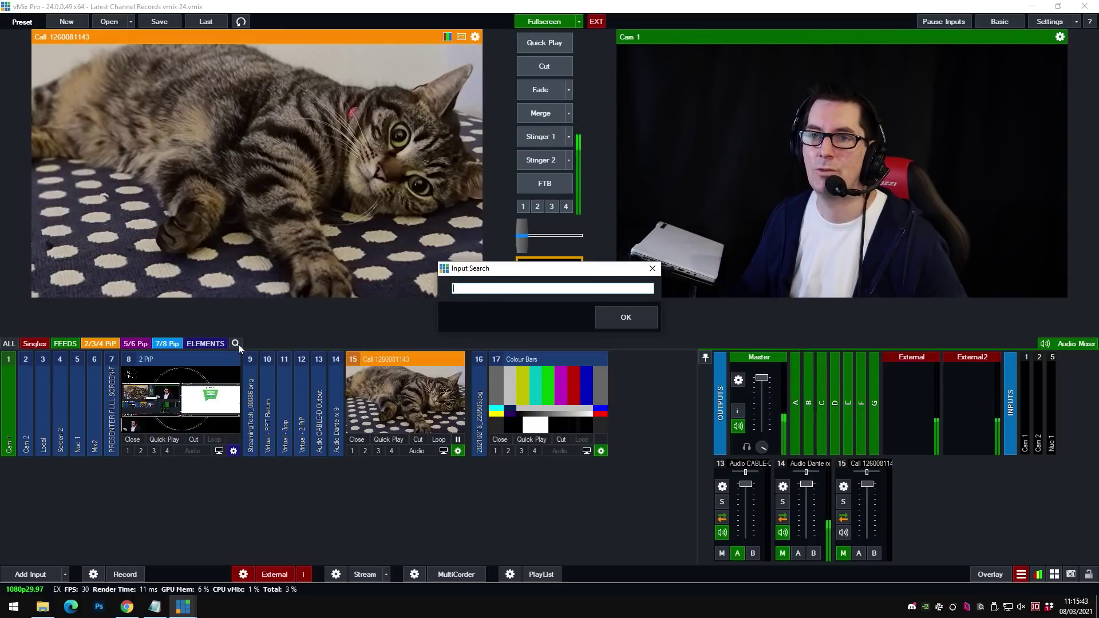
text(3pip)
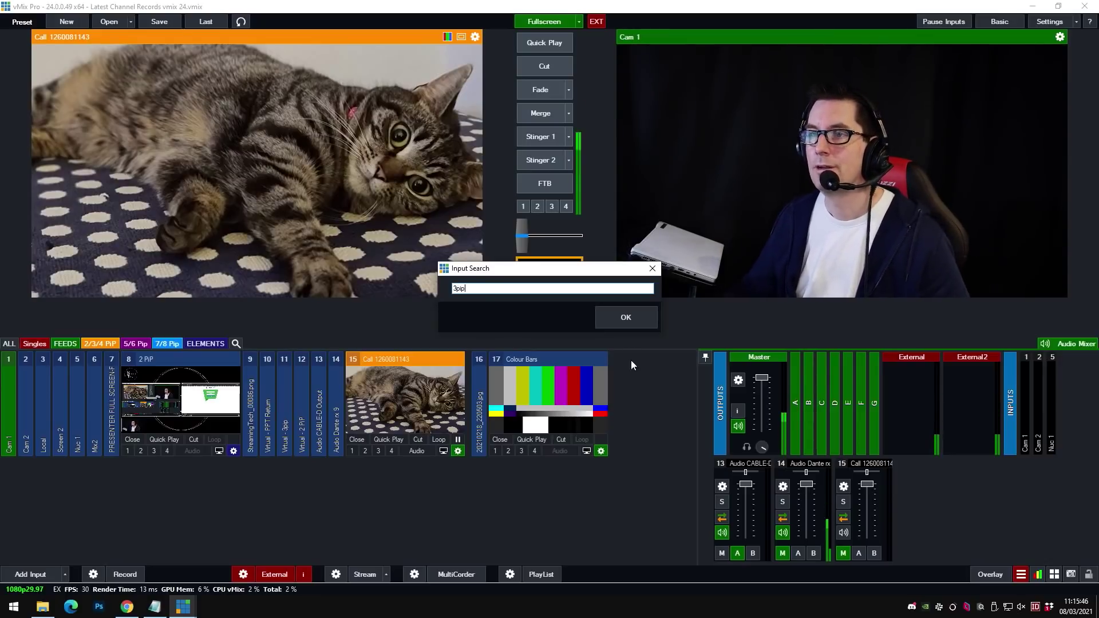
click(627, 318)
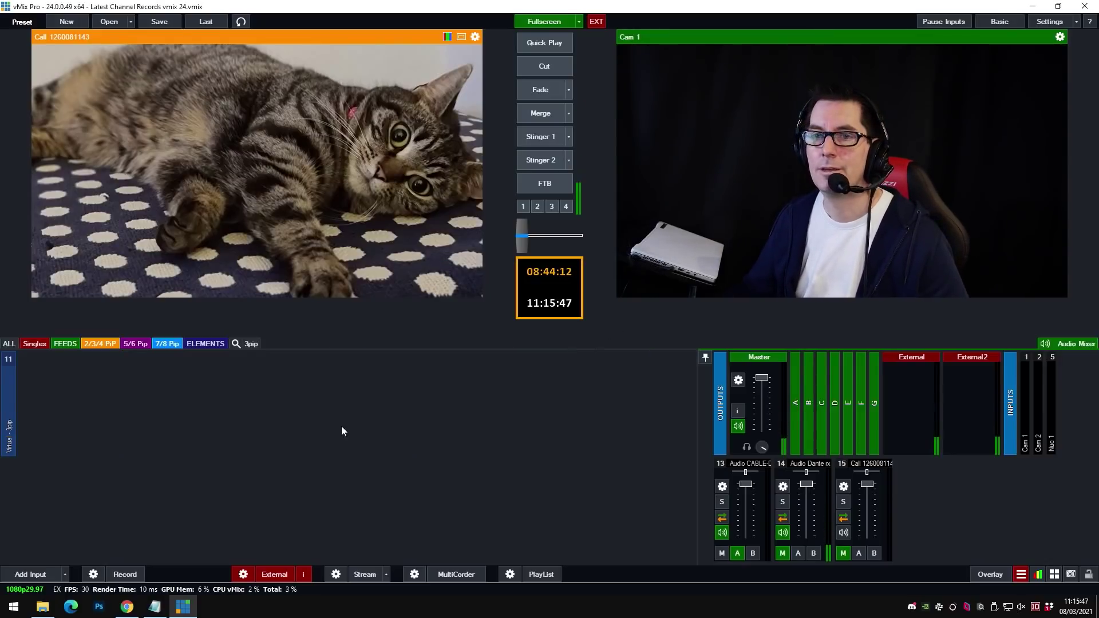
click(13, 406)
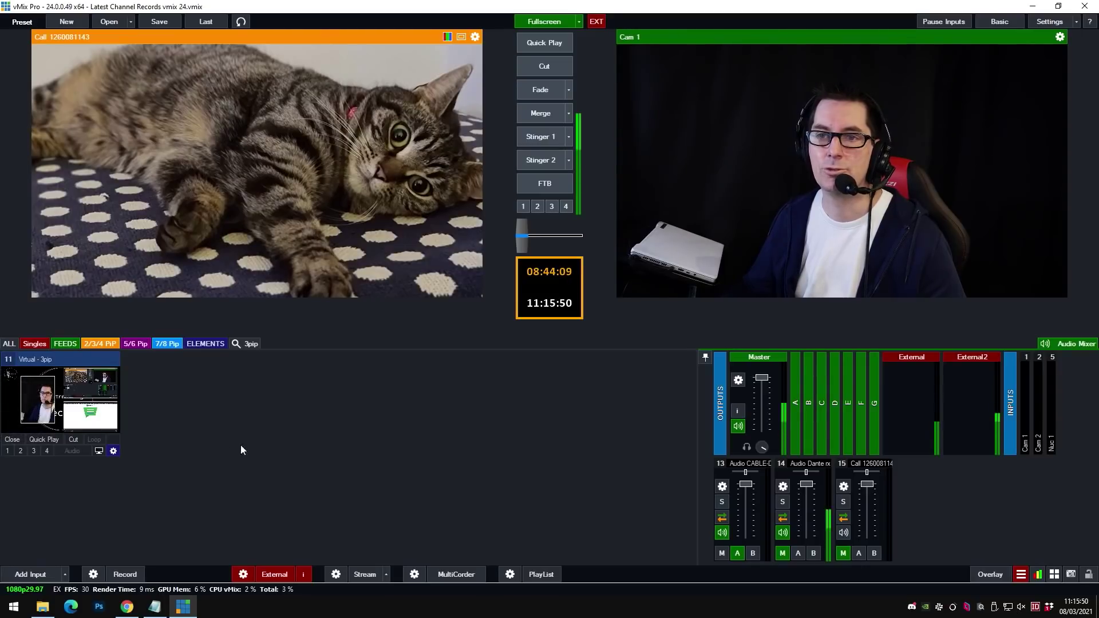
click(249, 343)
key(BackSpace)
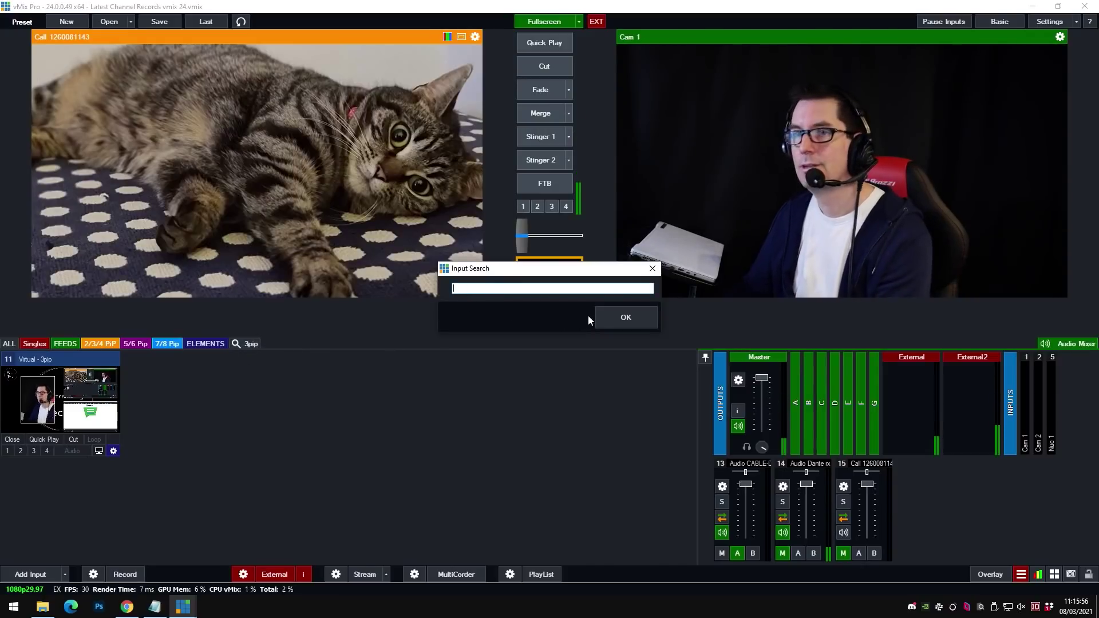
click(606, 317)
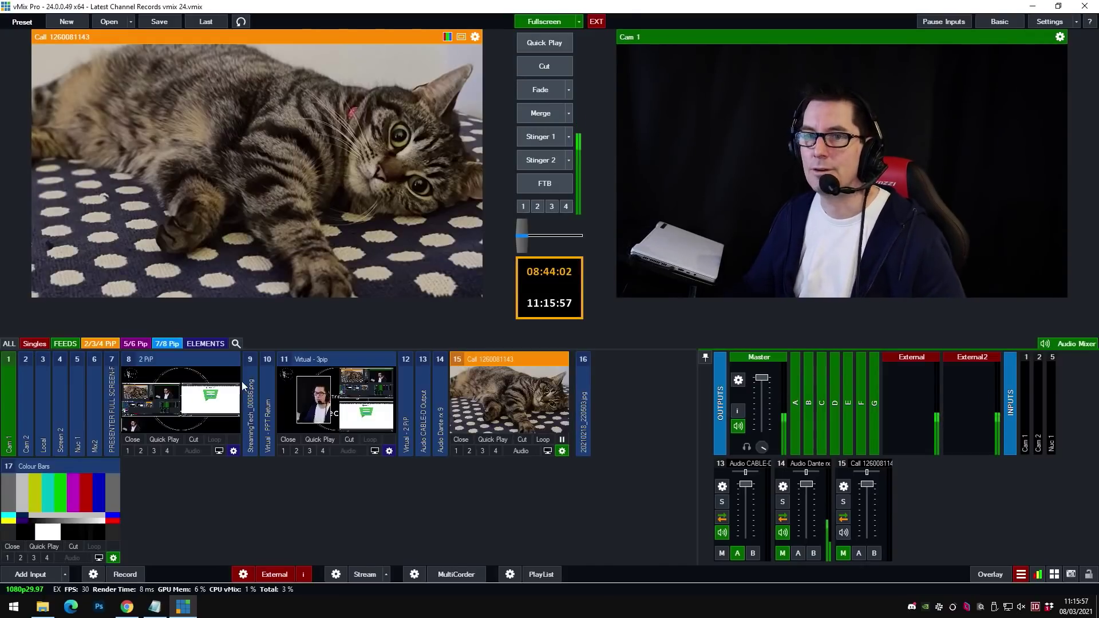
Step: Filter the inputs by 'audio', then clear the search so all inputs show again
click(235, 344)
text(audio)
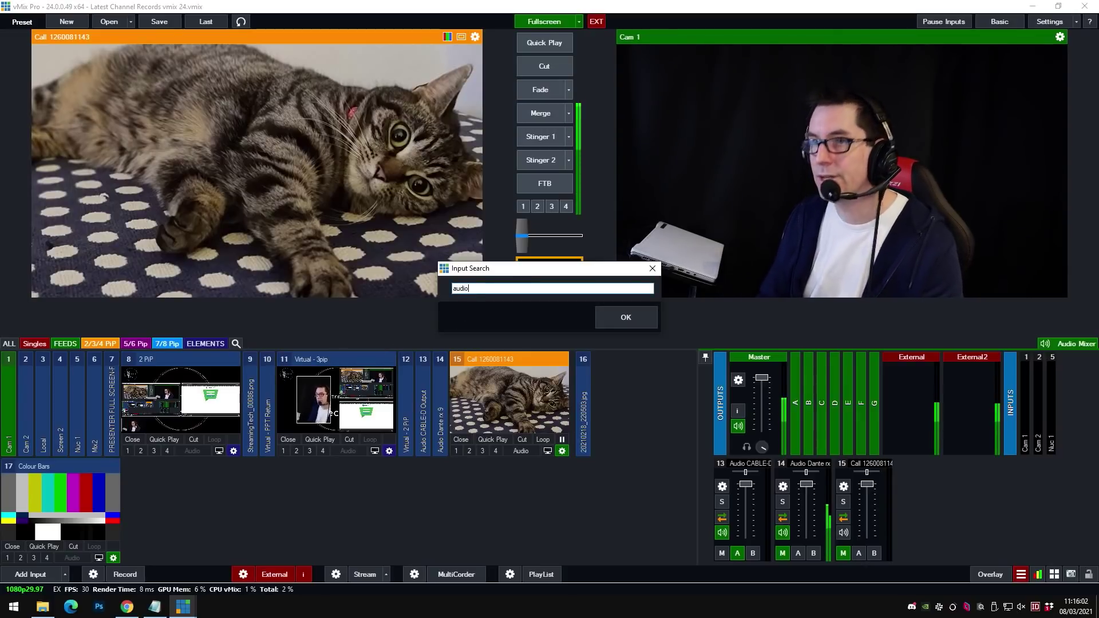
key(Return)
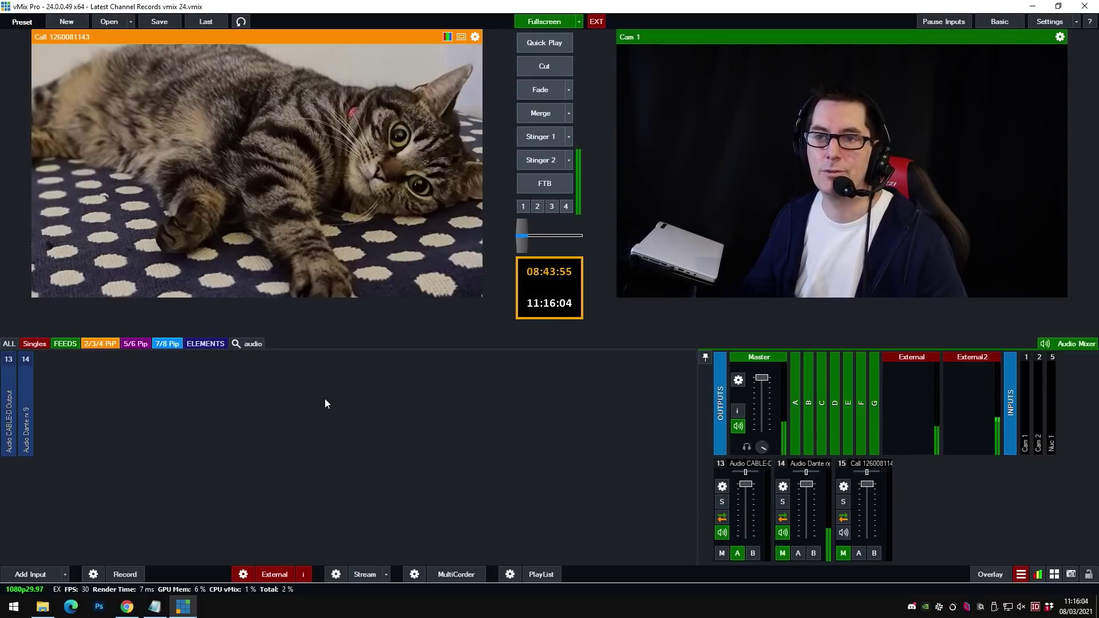
click(251, 344)
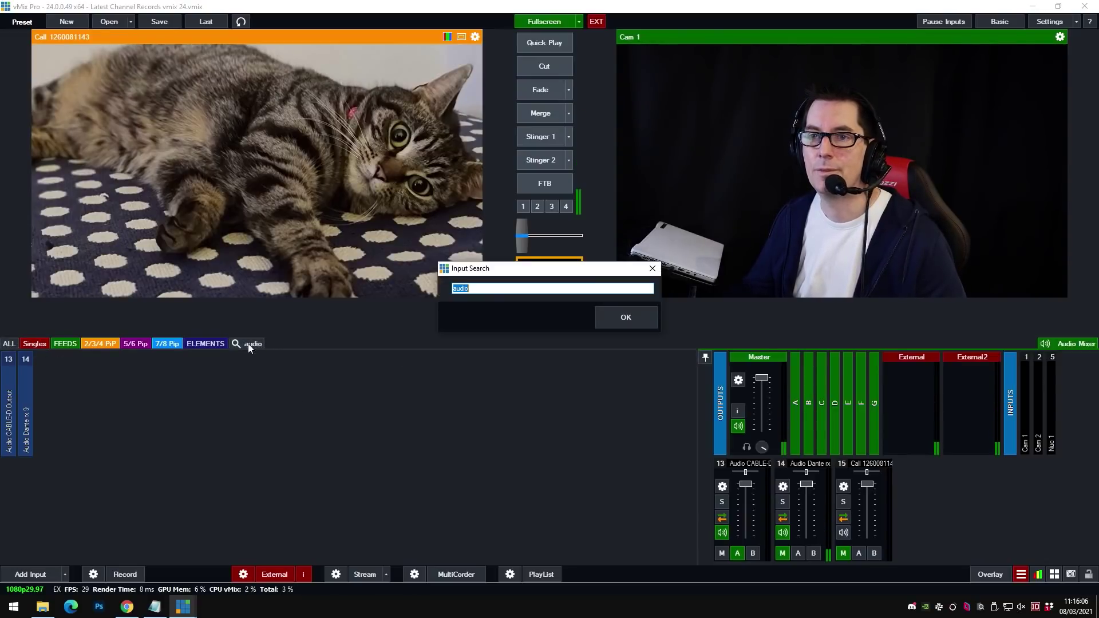
key(BackSpace)
key(Return)
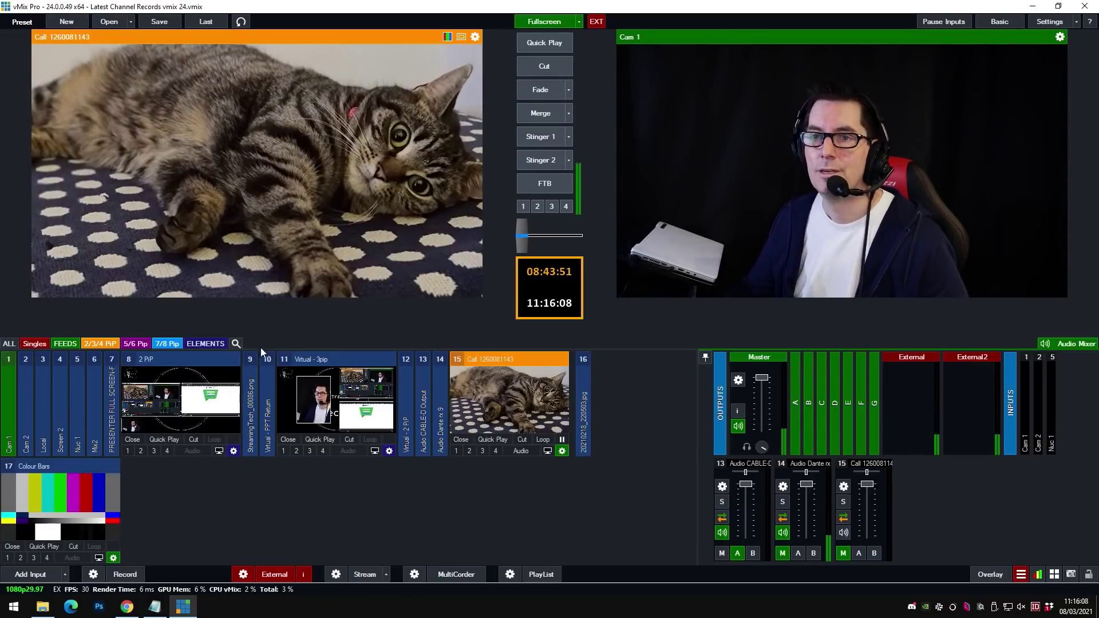
click(234, 344)
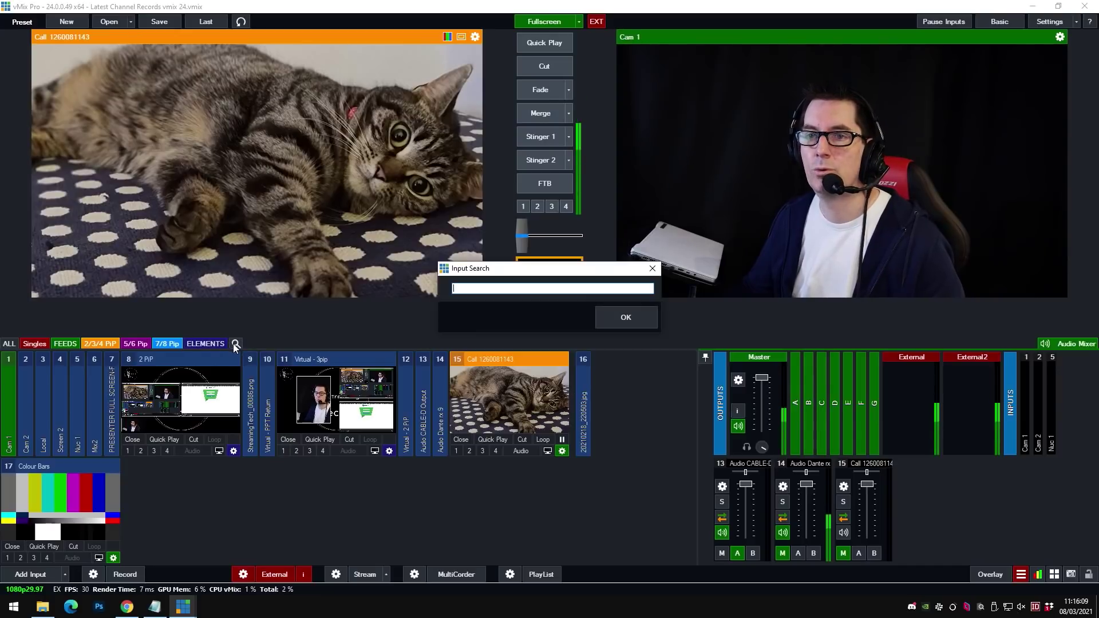
click(627, 316)
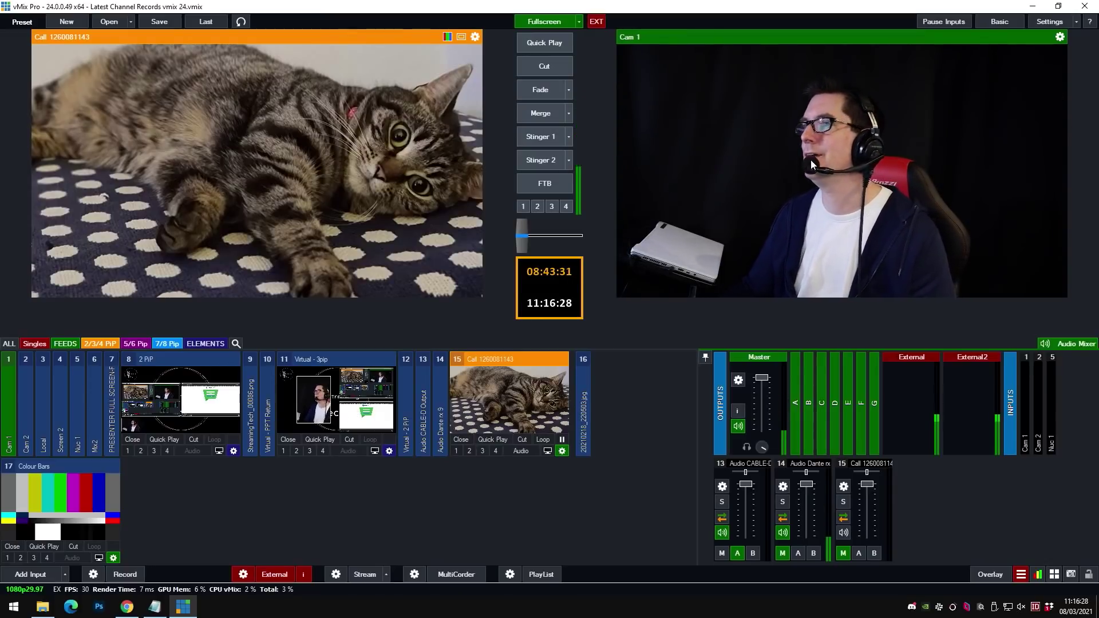
click(1052, 22)
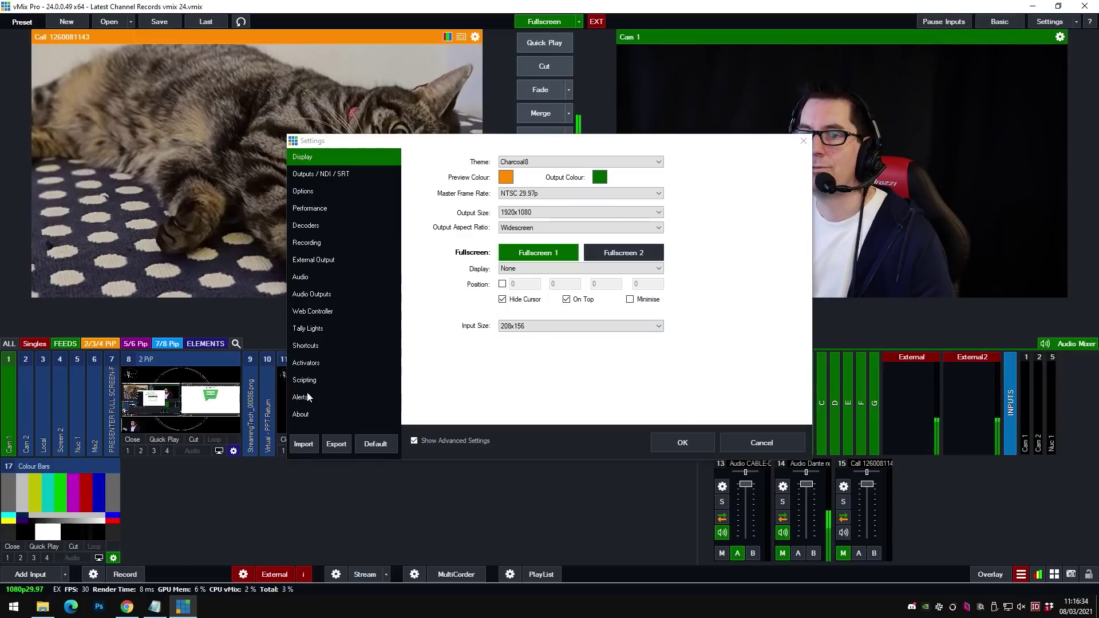
click(303, 399)
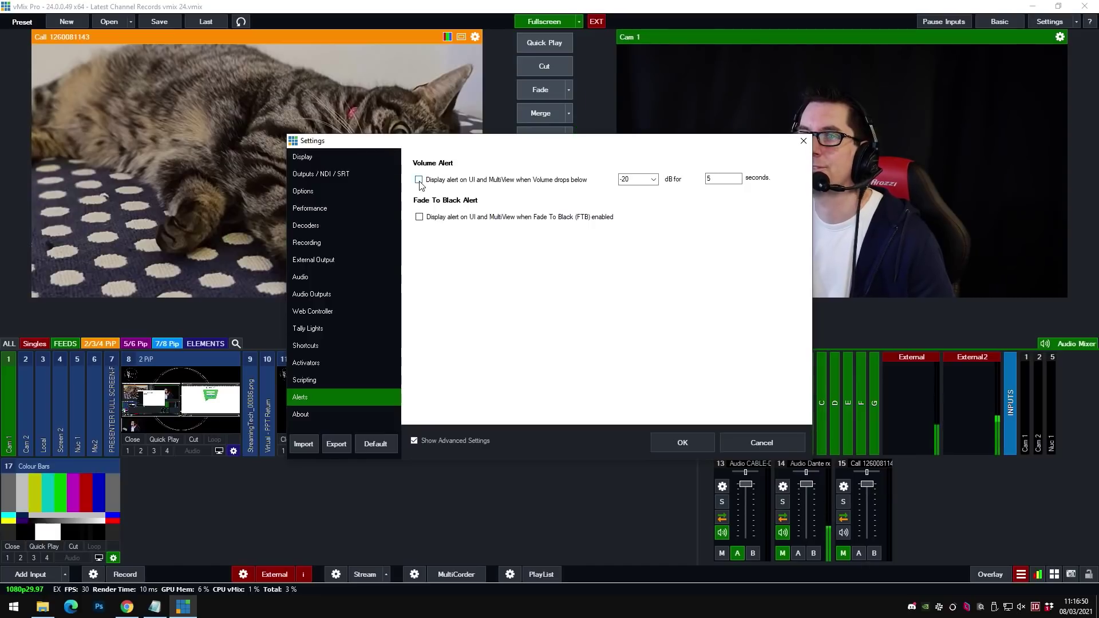
click(465, 181)
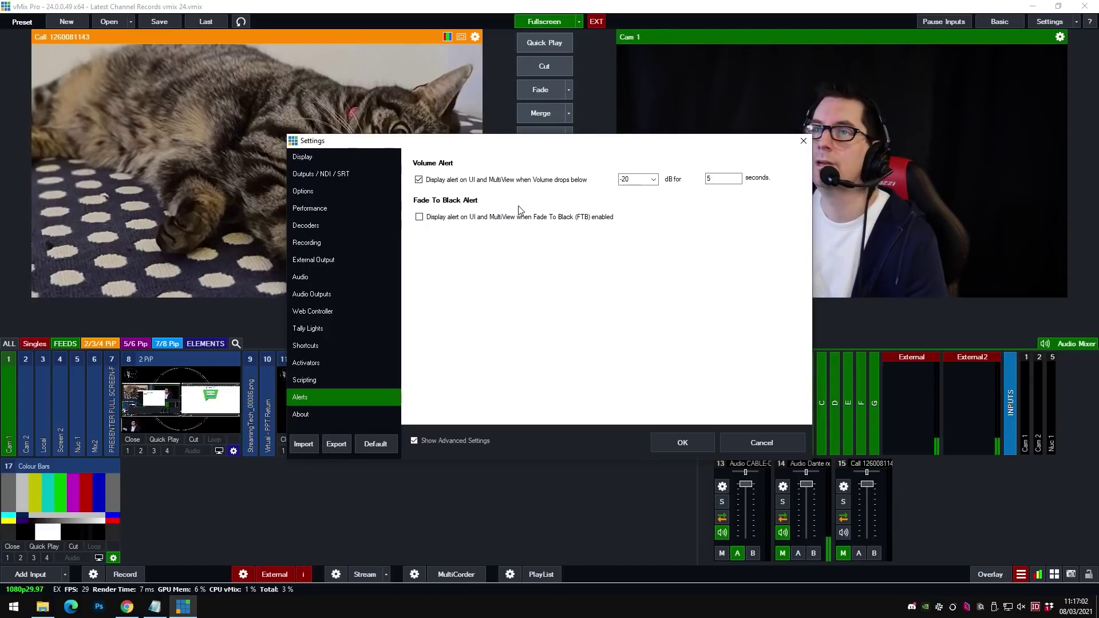
click(465, 180)
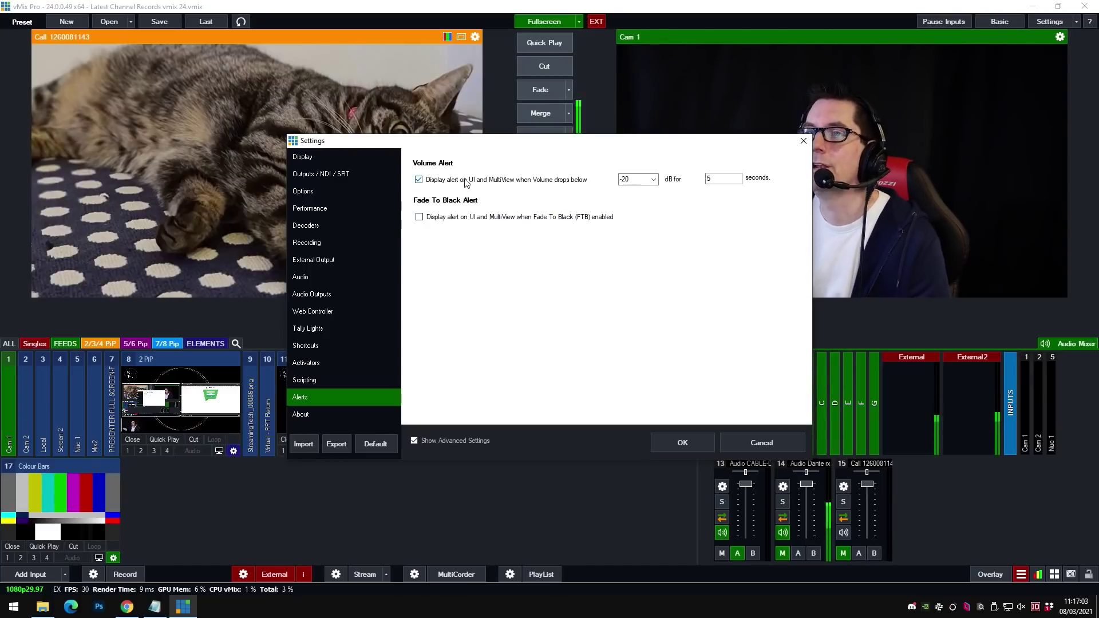
click(469, 217)
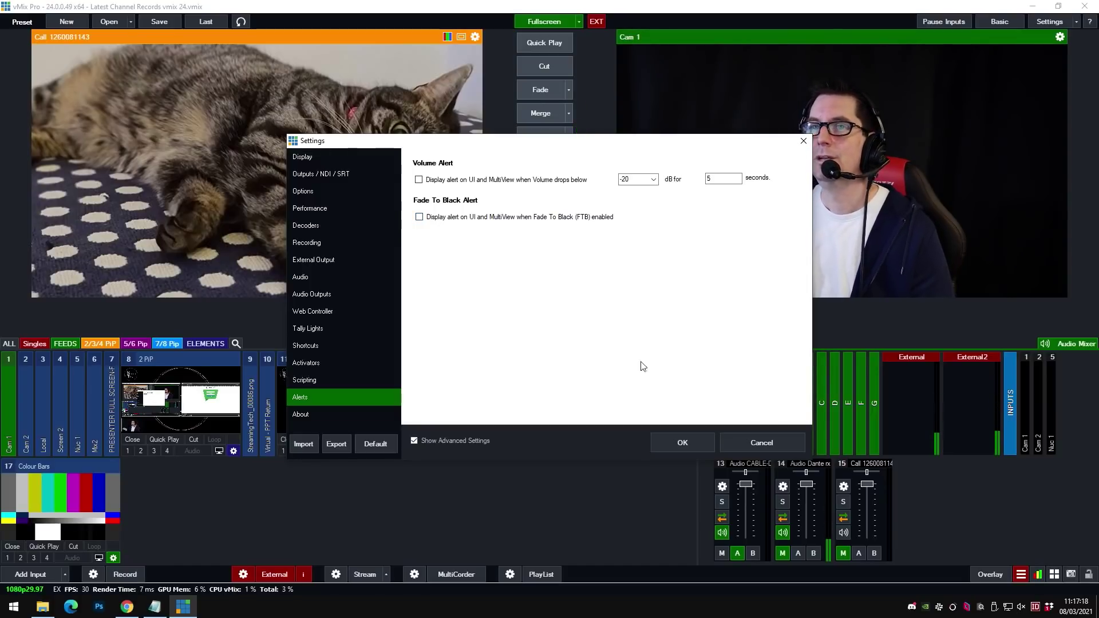
click(759, 441)
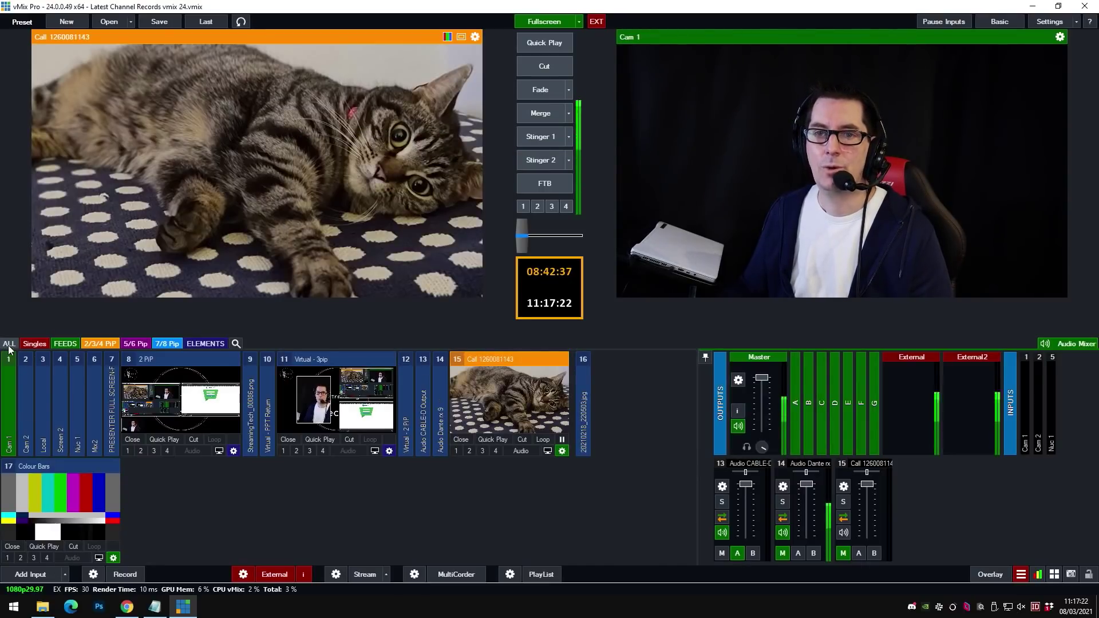
Step: Show the Singles input category, which turns out to be empty
click(33, 344)
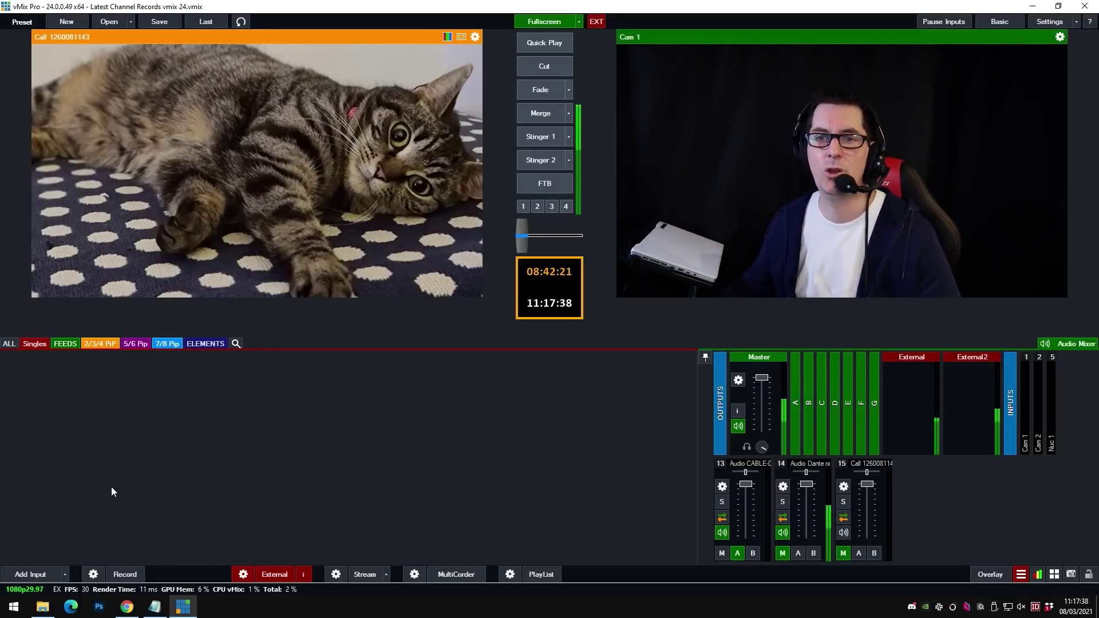
Step: Add the Monitors Multiview NDI source as a new input with FEIM enabled
click(30, 575)
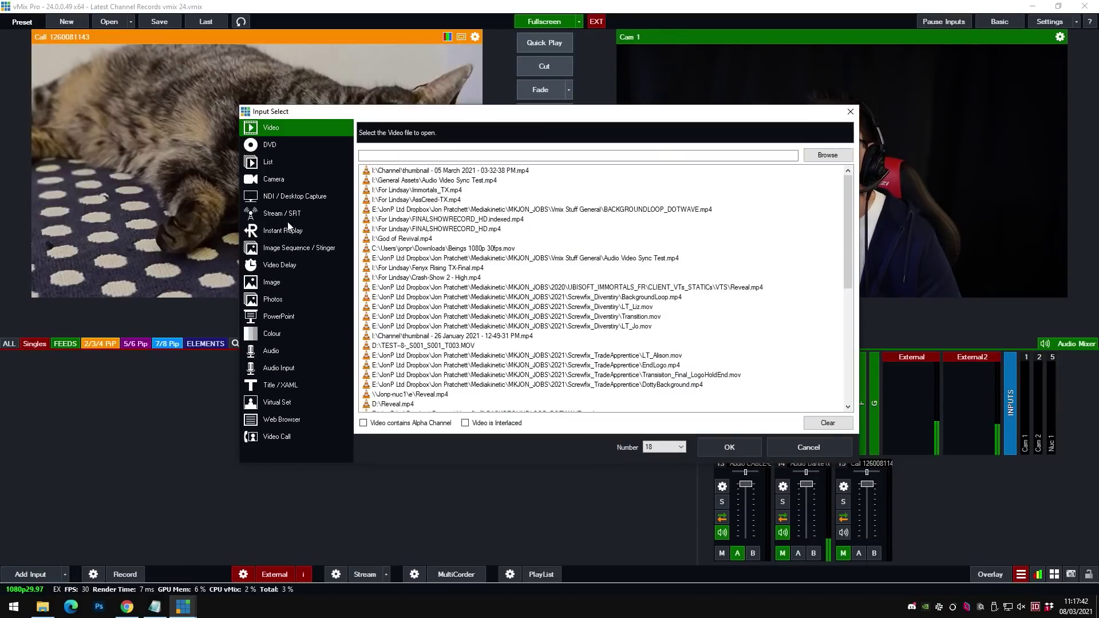
click(295, 197)
scroll(514, 312, down, 5)
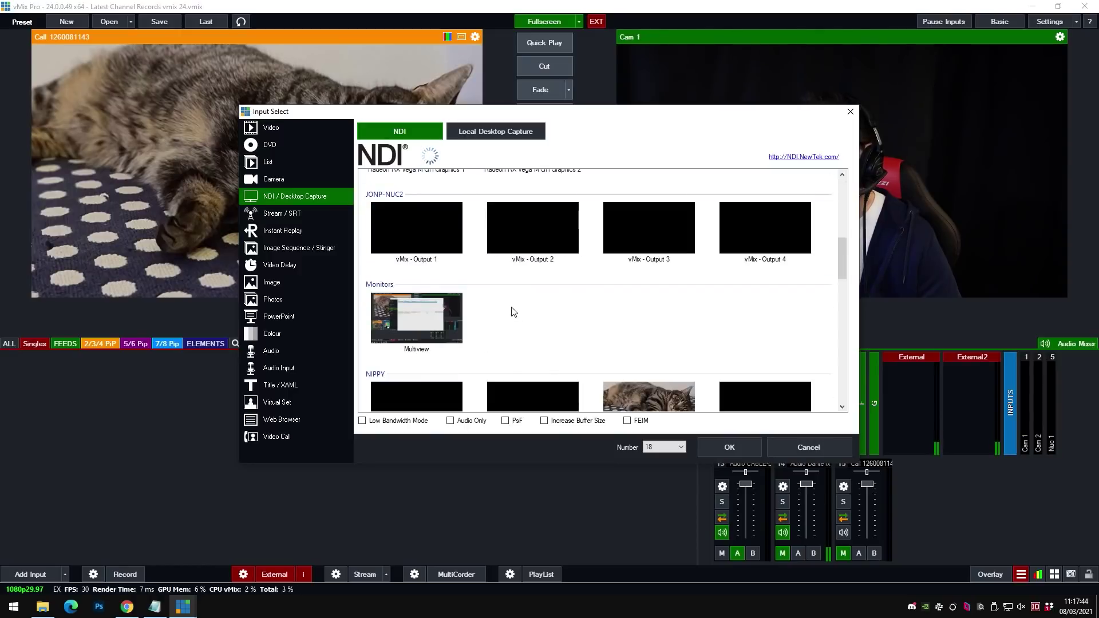
scroll(538, 286, down, 10)
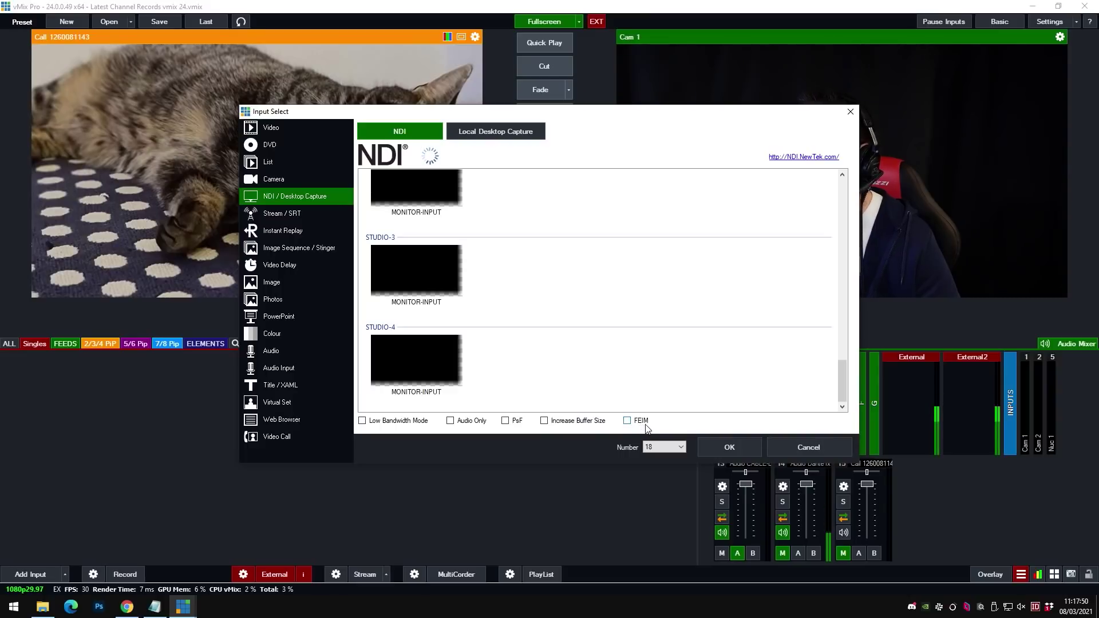
drag(589, 117, 459, 85)
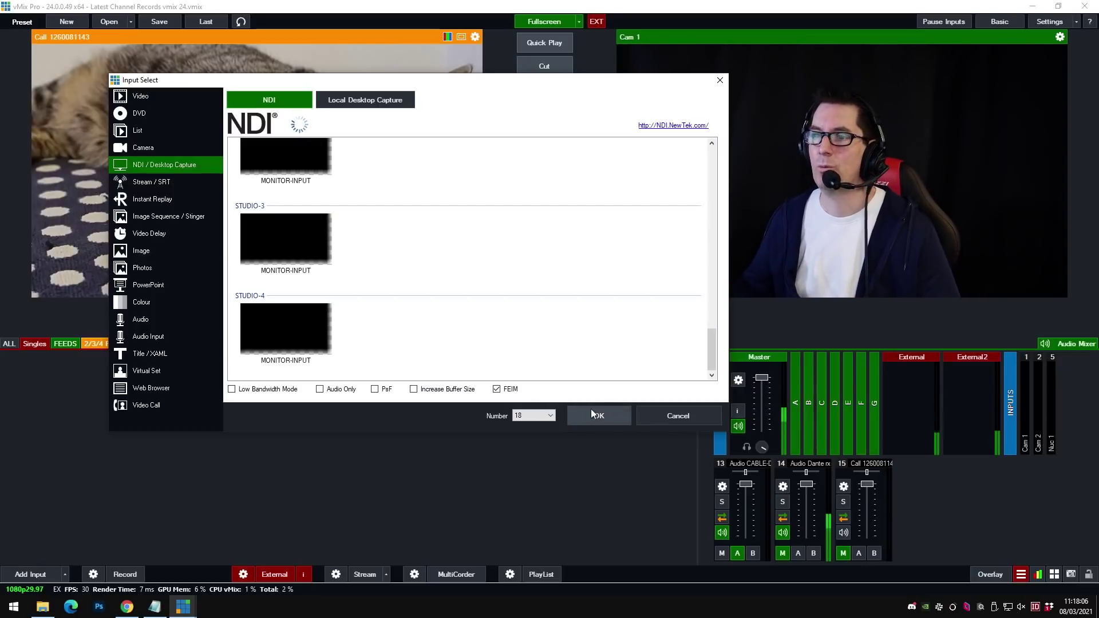
scroll(397, 281, up, 5)
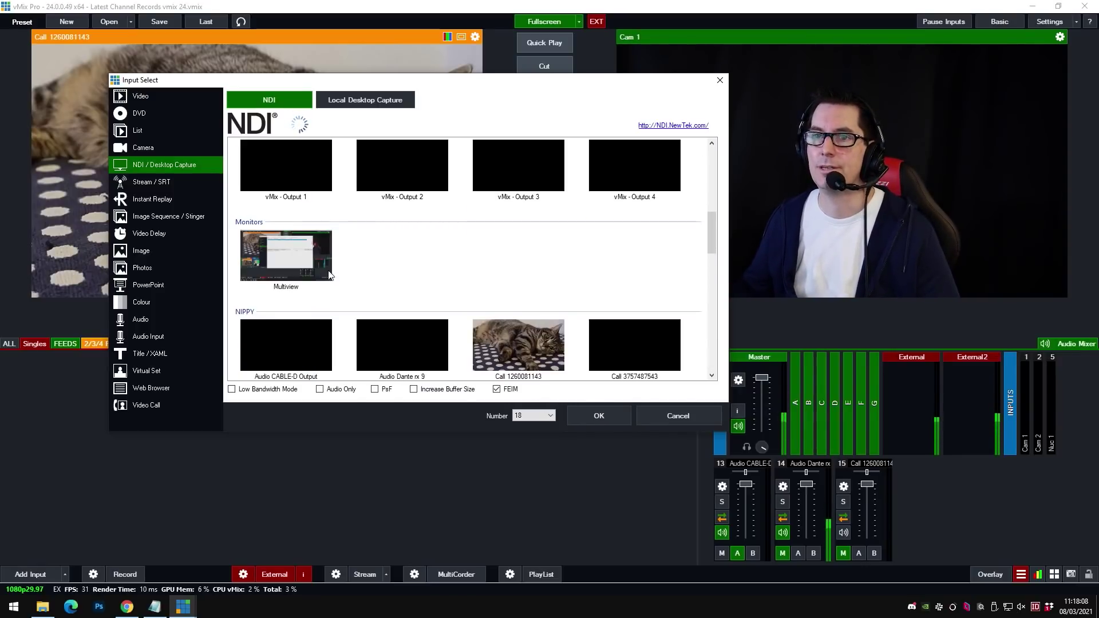
click(312, 254)
click(599, 415)
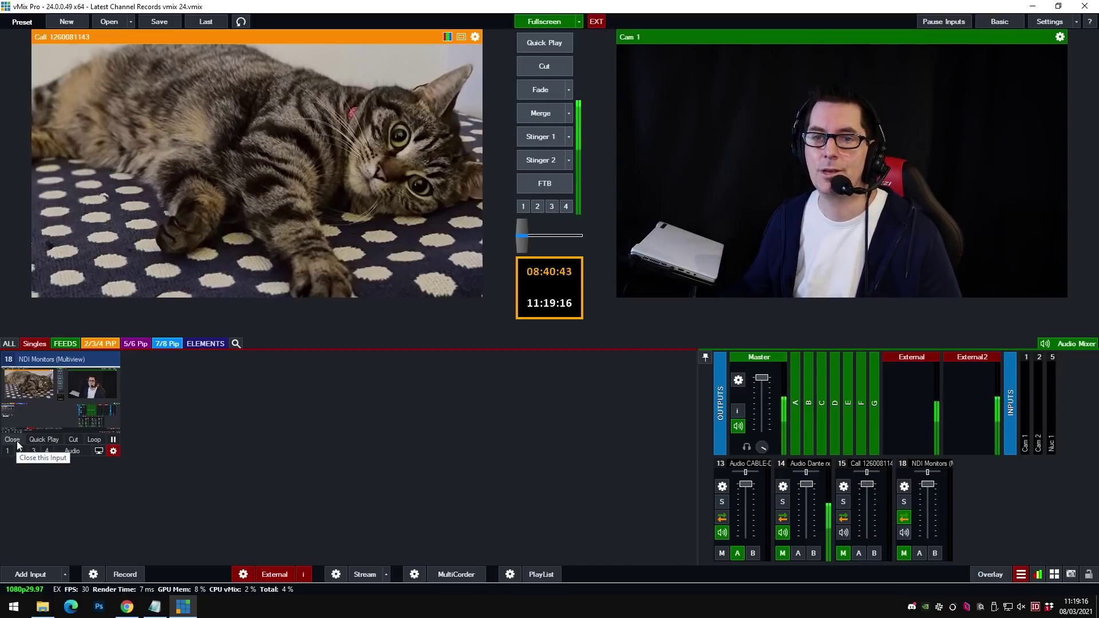
click(18, 445)
Step: Check the Web Browser input's V86 version in Add Input, then cancel twice without adding anything
click(46, 575)
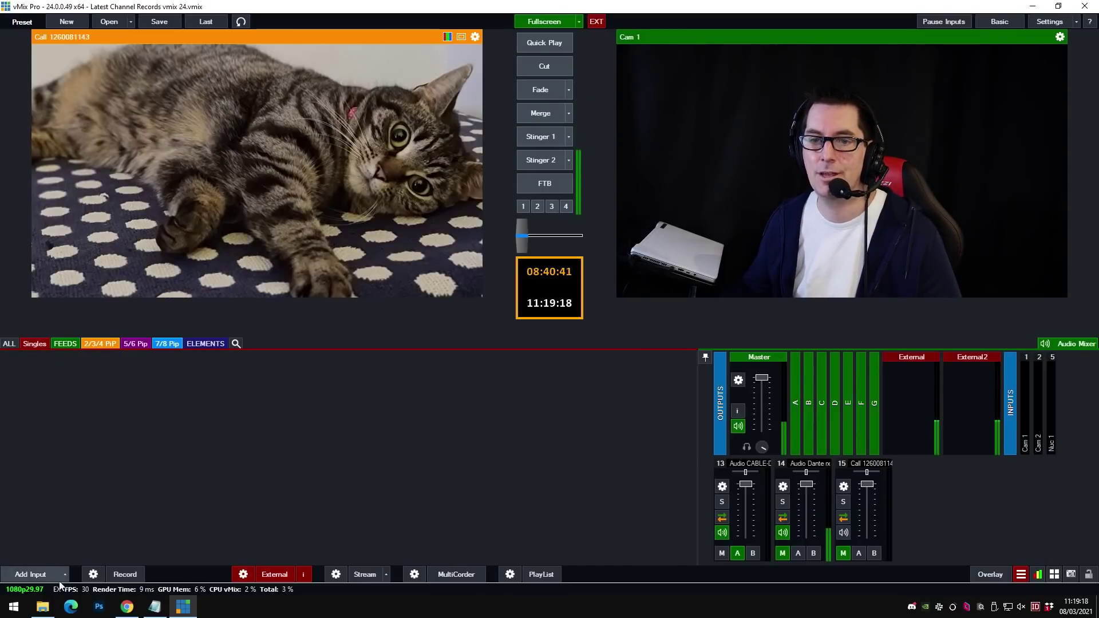
click(284, 420)
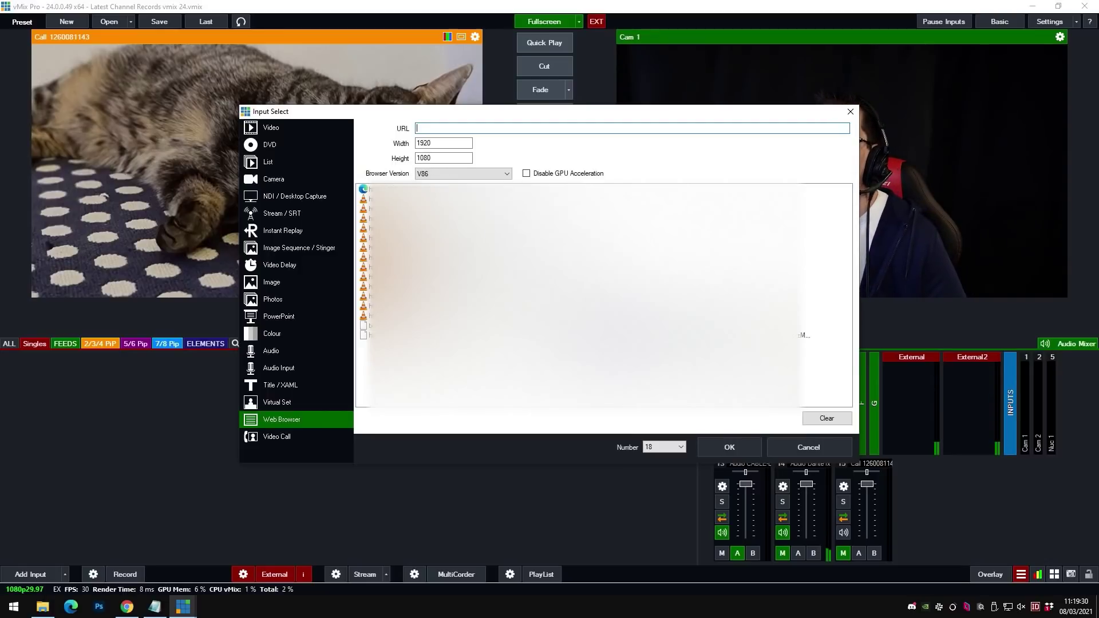
click(803, 443)
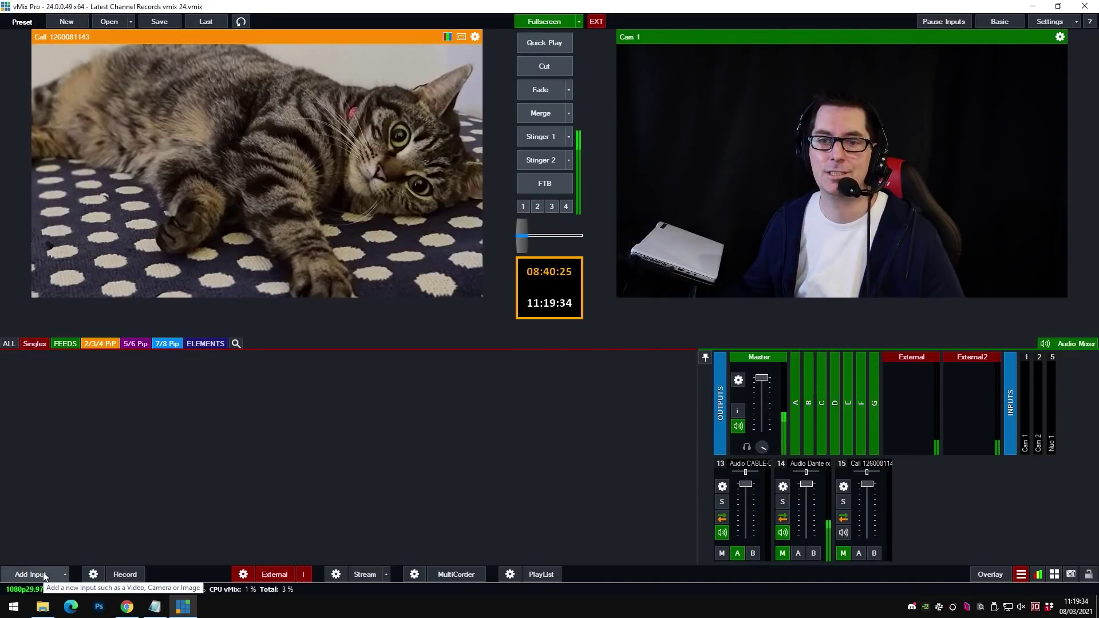
click(57, 575)
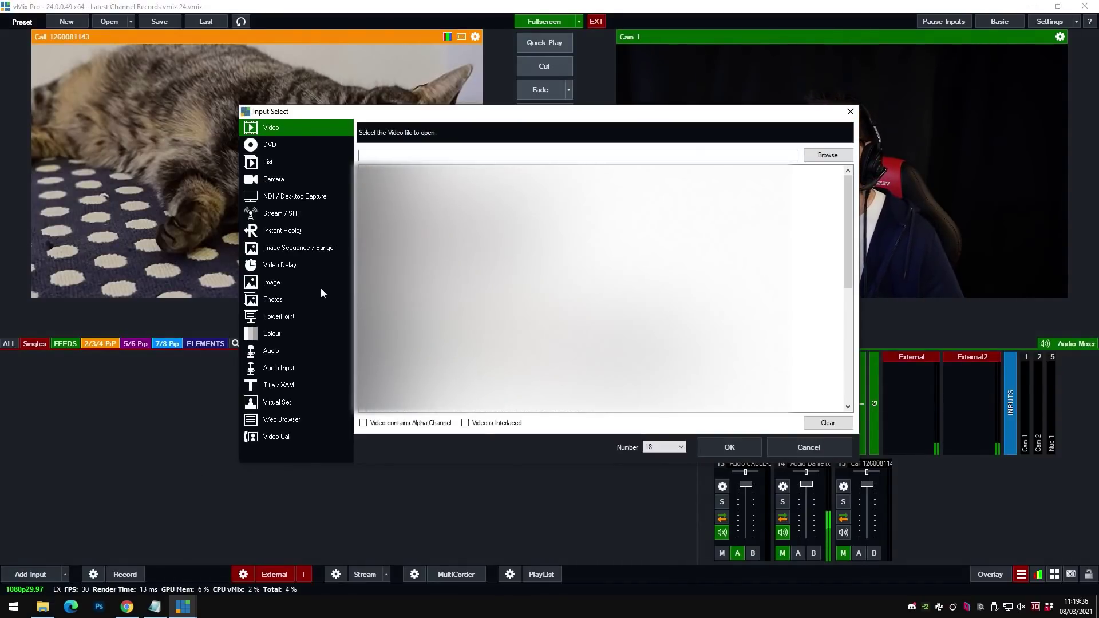
click(805, 447)
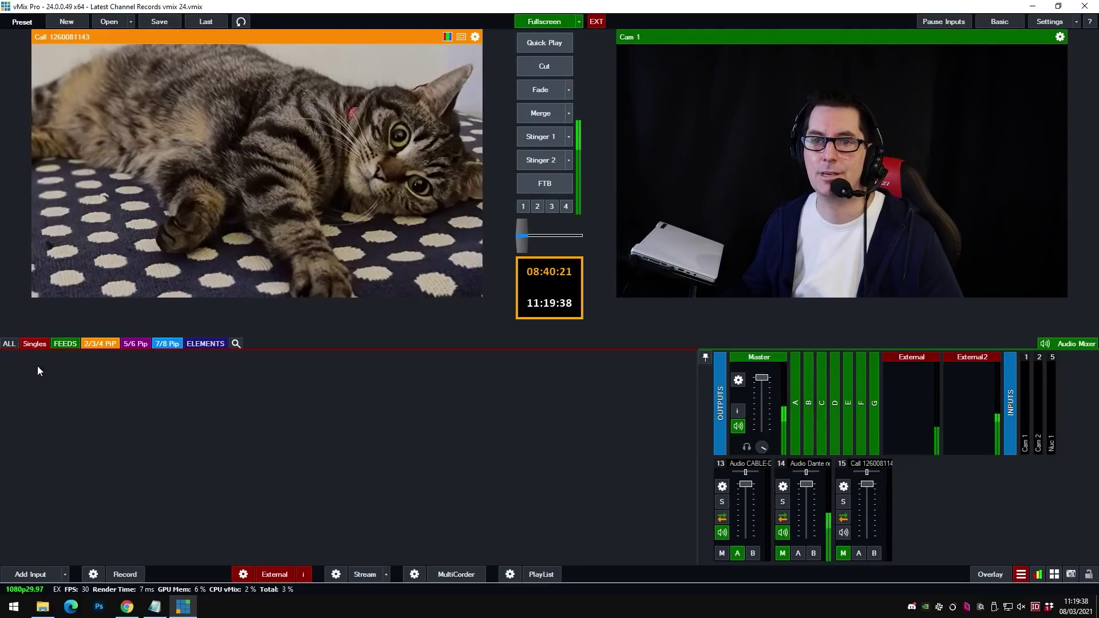
Step: Show all inputs, then open and close the 2 PiP input's settings
click(8, 344)
click(237, 452)
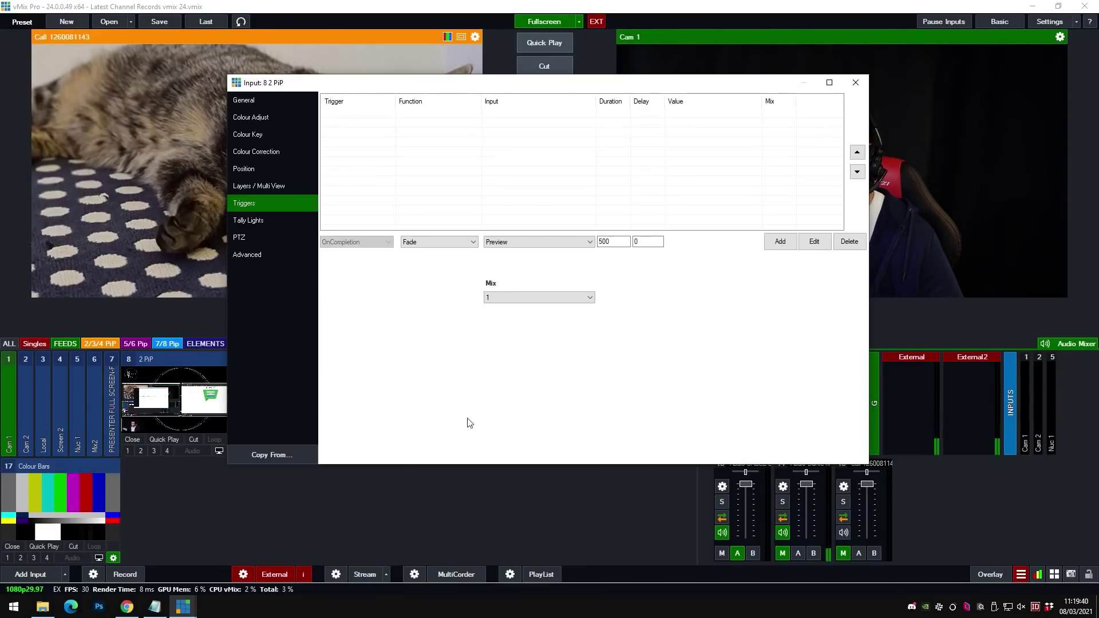
click(855, 83)
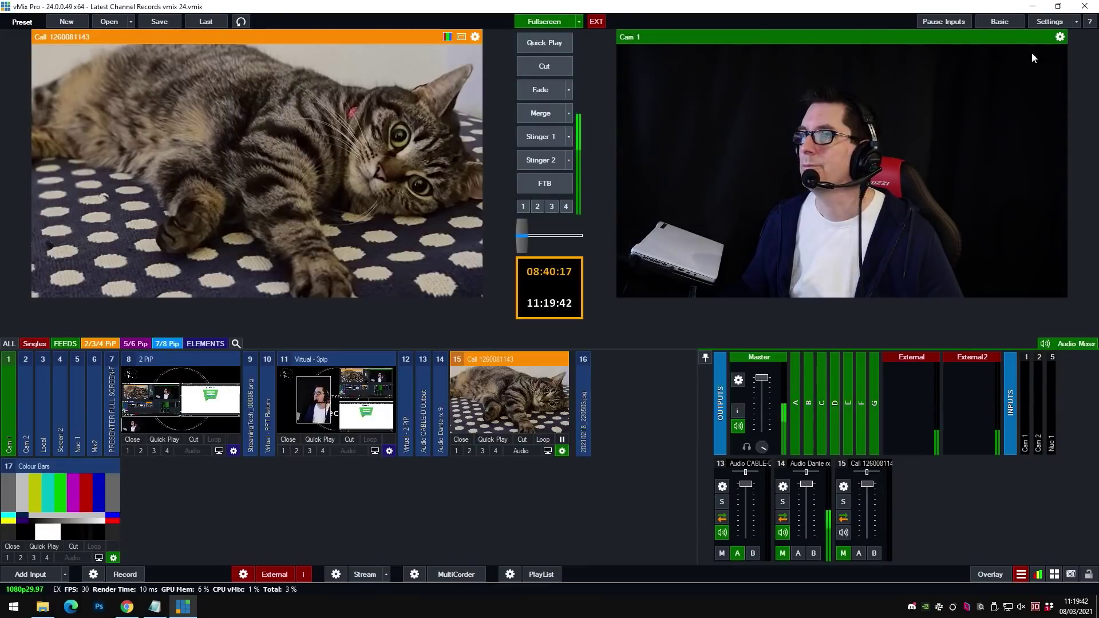
Step: Start a new shortcut in Settings > Shortcuts and pick the SetDynamicInput1 input function
click(1050, 21)
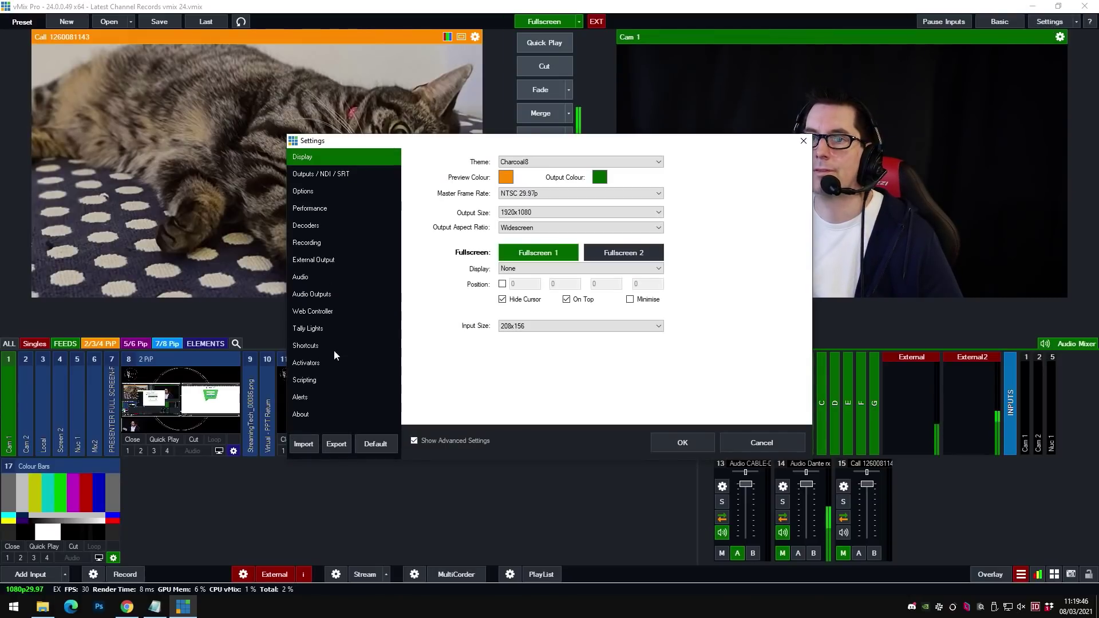
click(319, 348)
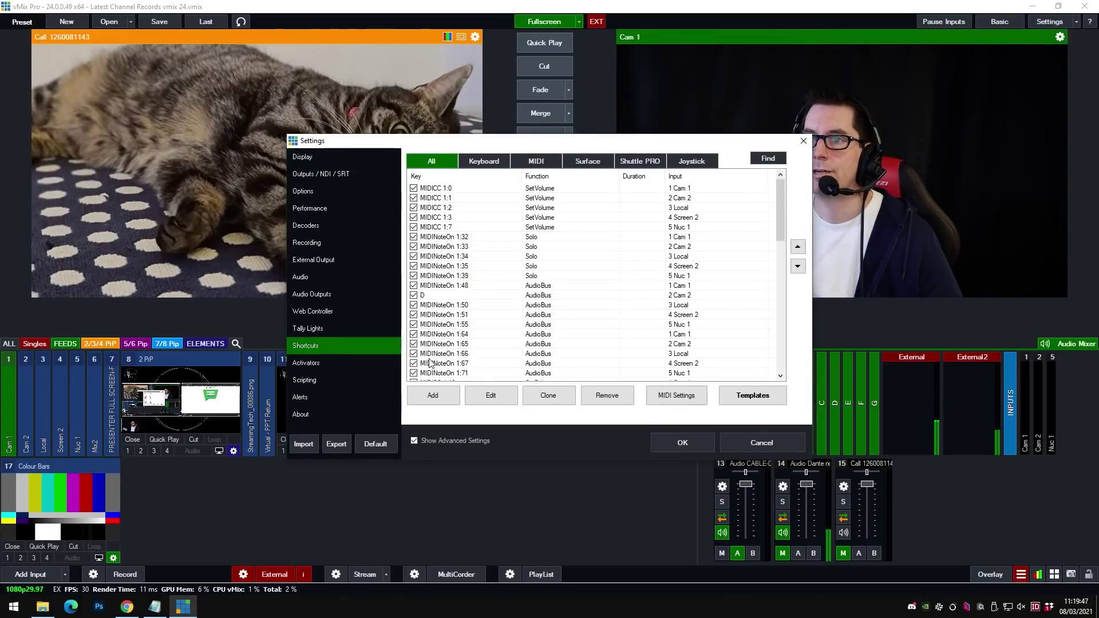
click(433, 395)
click(570, 189)
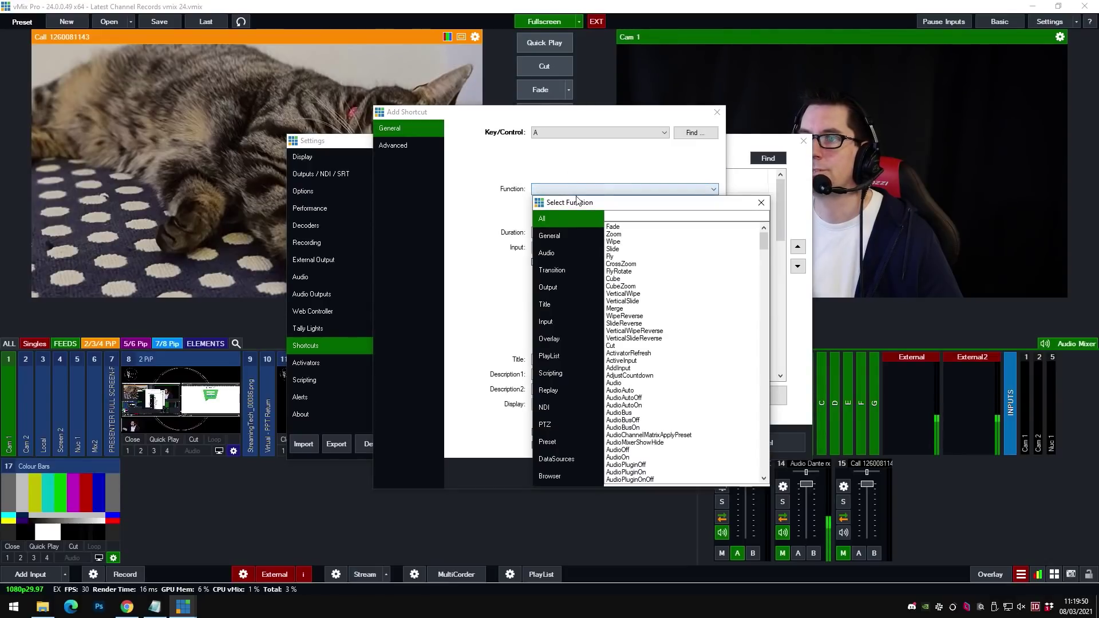
click(554, 321)
click(618, 218)
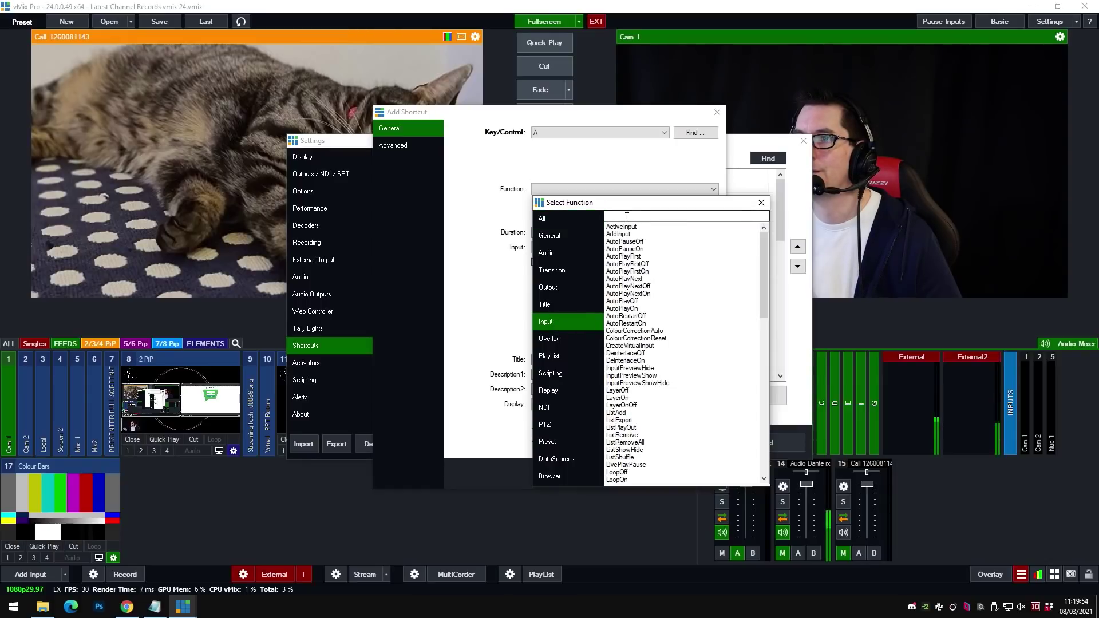
text(dy)
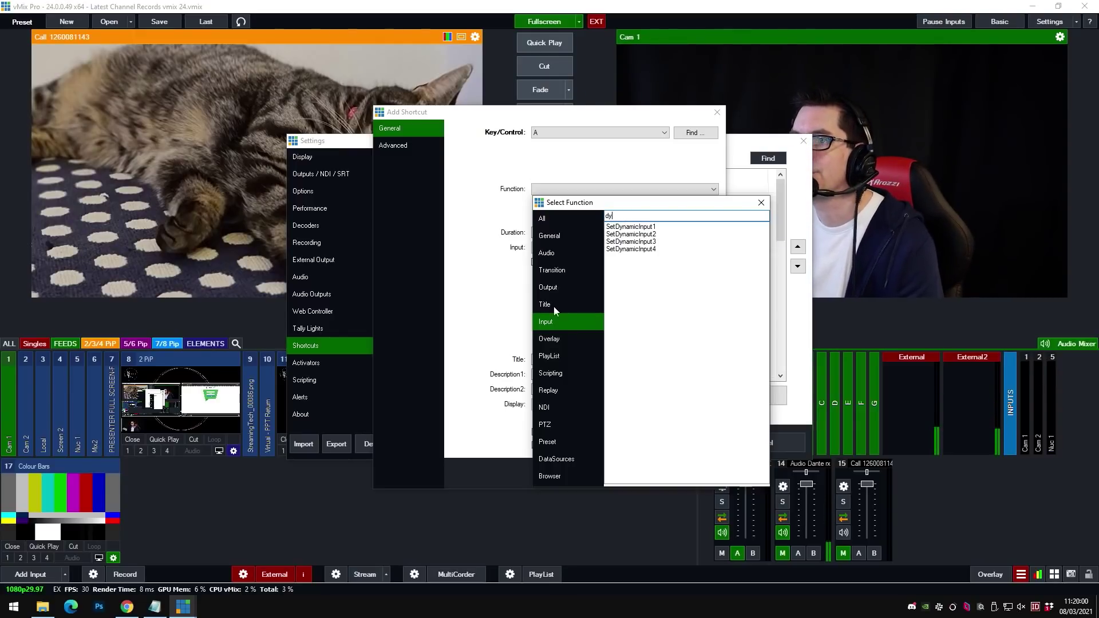
double_click(629, 227)
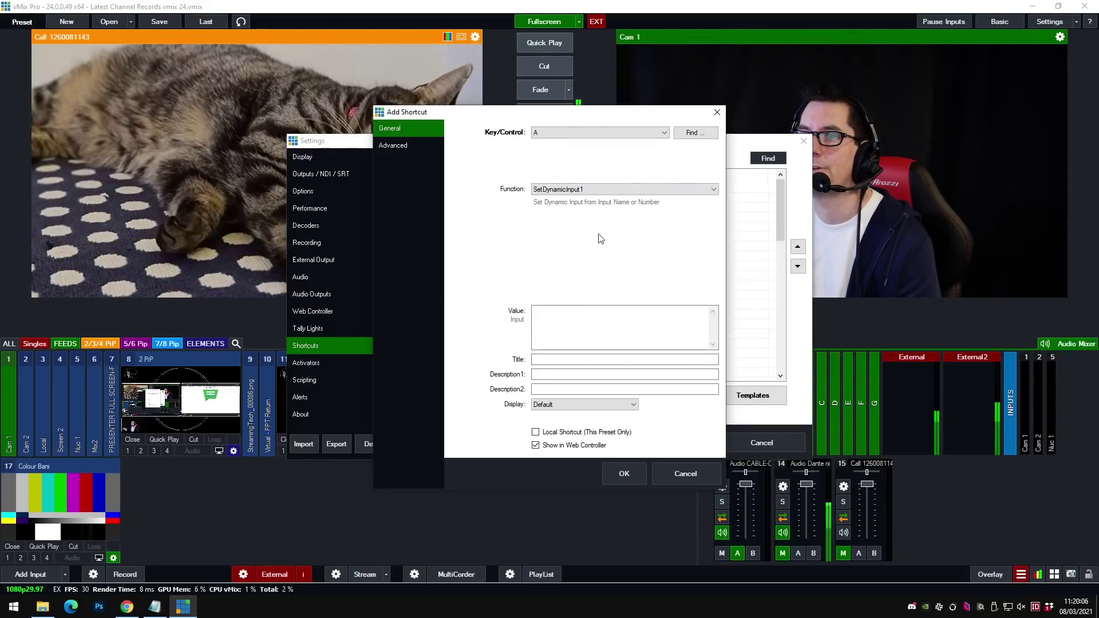
Step: Search the function list again for 'dynma', then discard the shortcut and close Settings unsaved
click(568, 188)
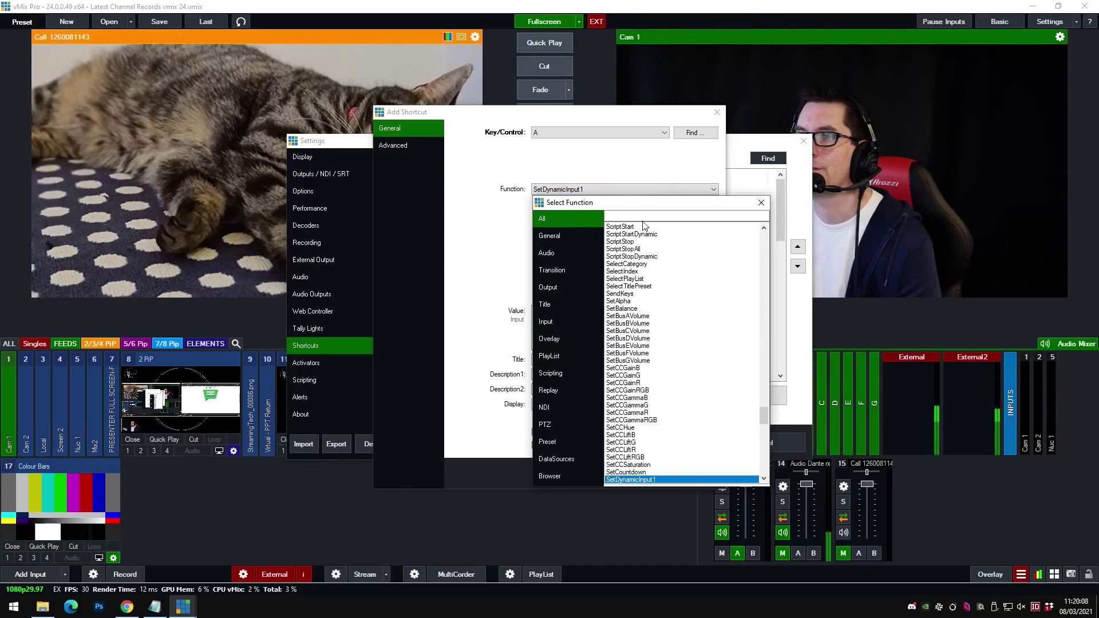
text(dynma)
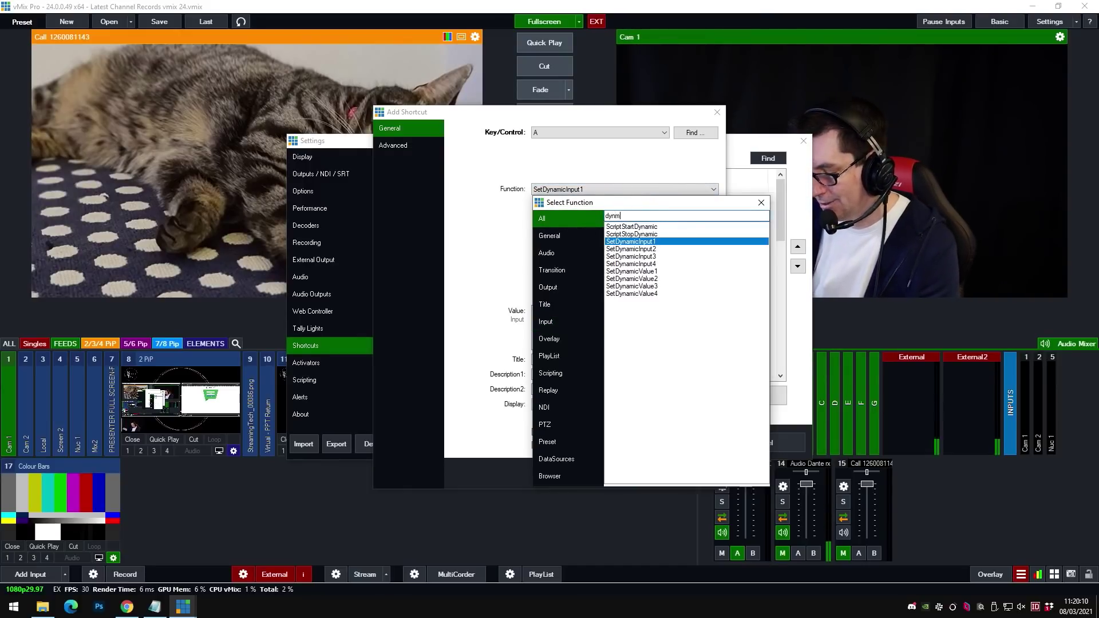
key(BackSpace)
key(BackSpace)
text(a)
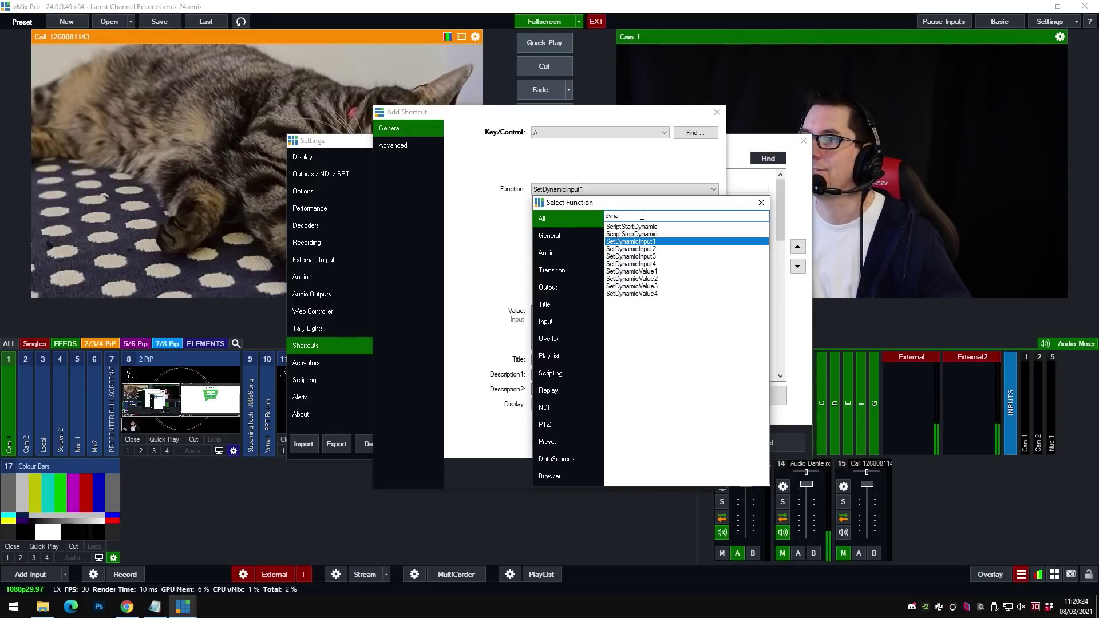
drag(714, 206, 641, 205)
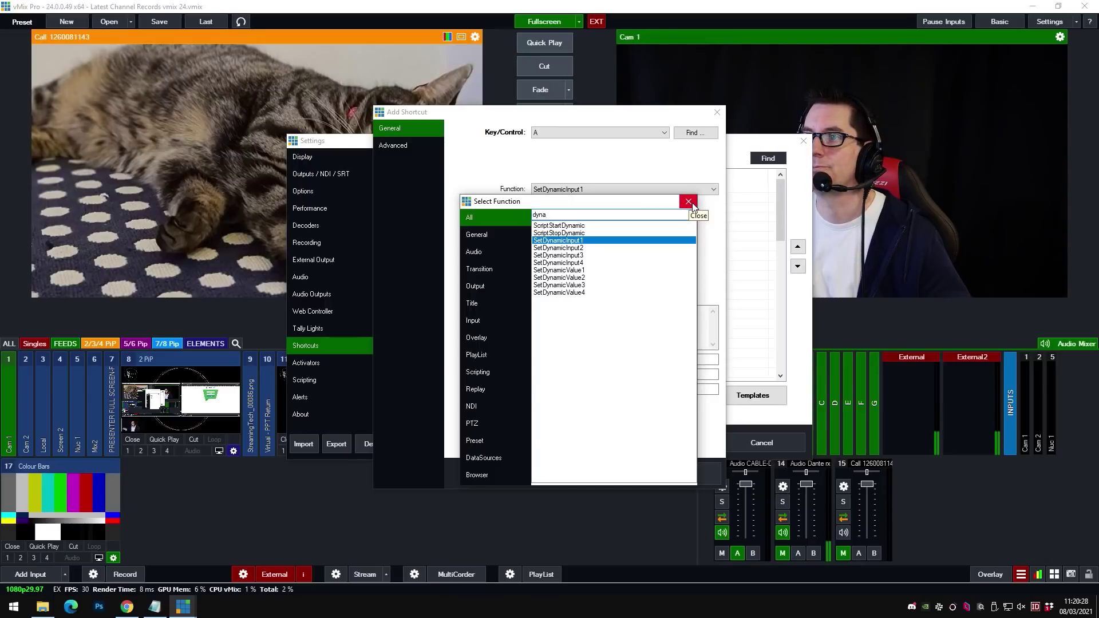
click(689, 202)
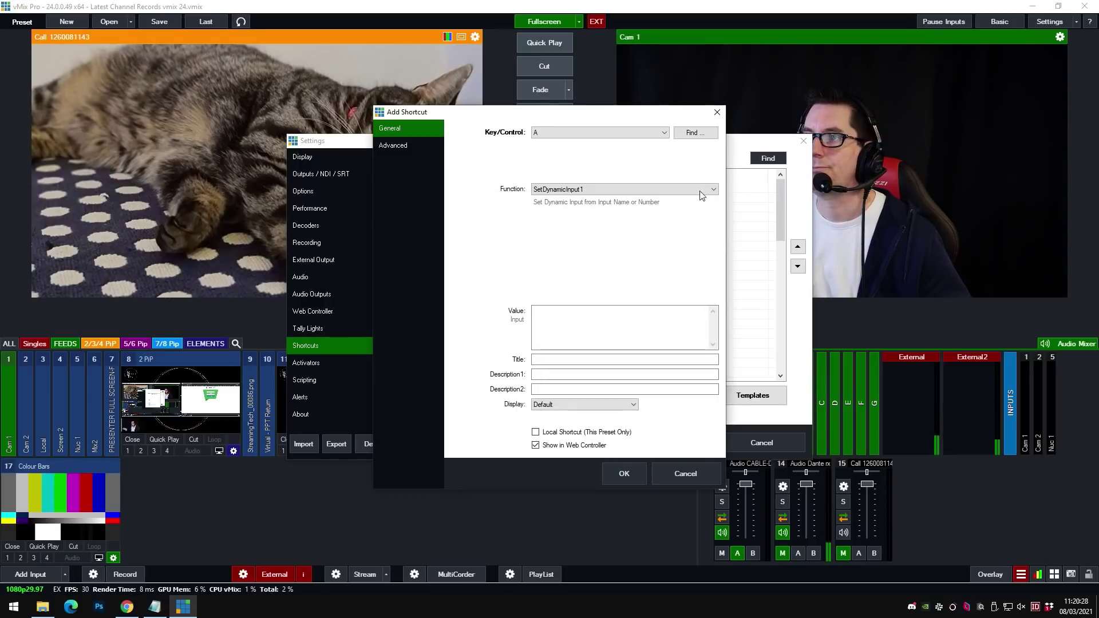
click(718, 113)
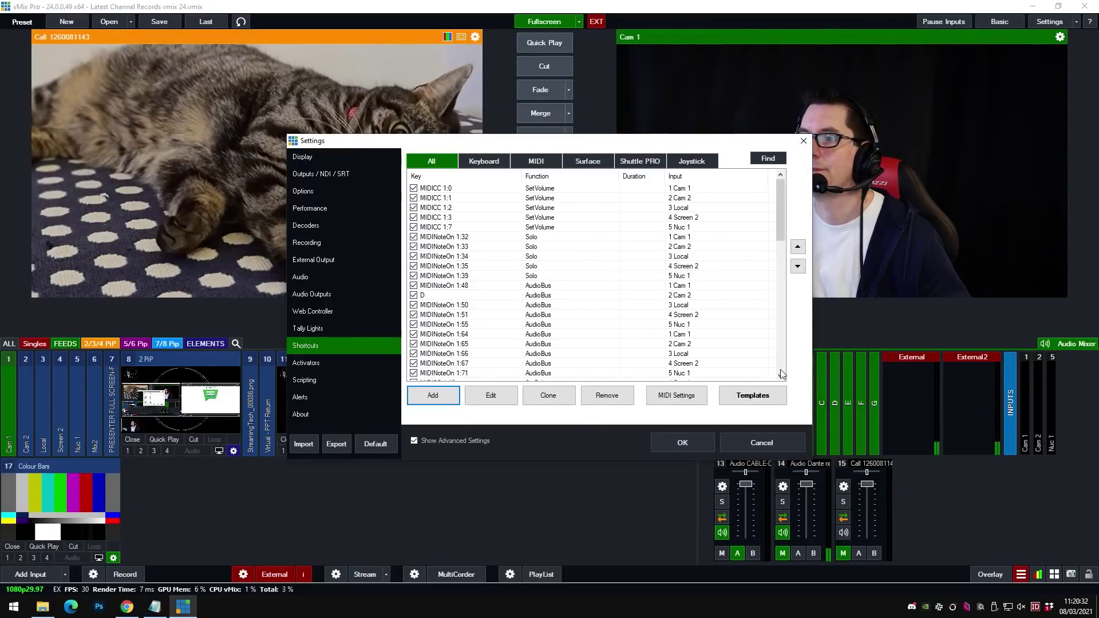
click(772, 440)
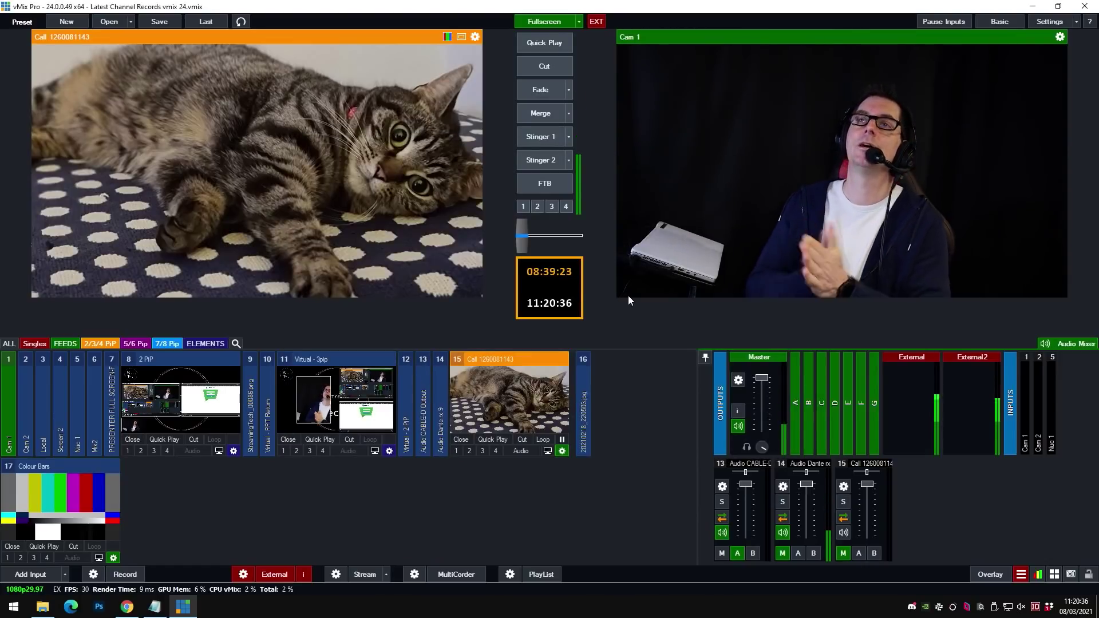